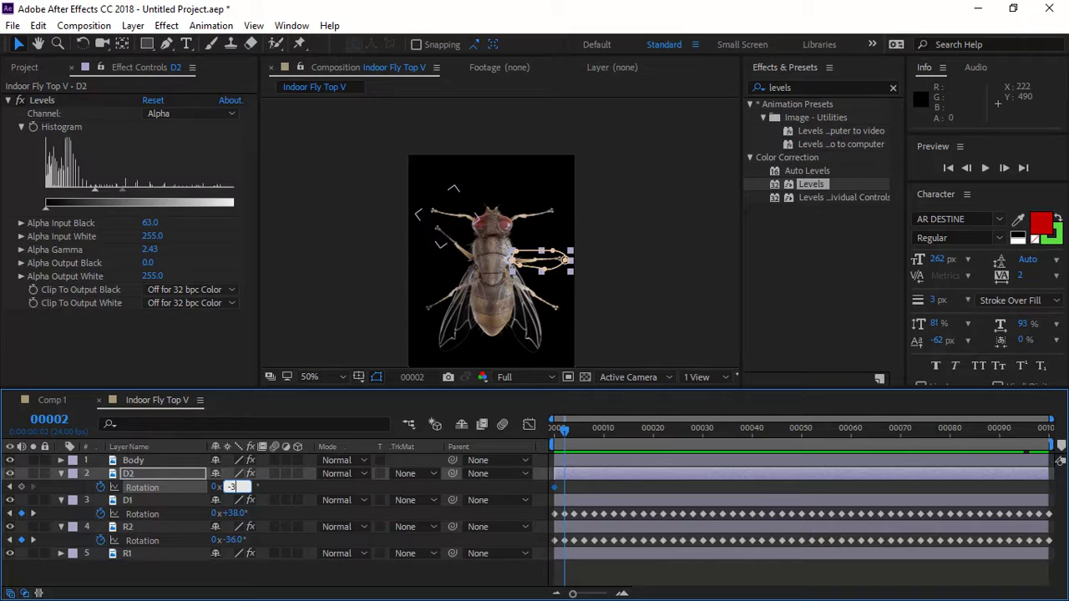
Step: Keyframe the D2 leg's rotation at -38° on frame 2 and 0° on frame 4
{"action": "key", "text": "Return"}
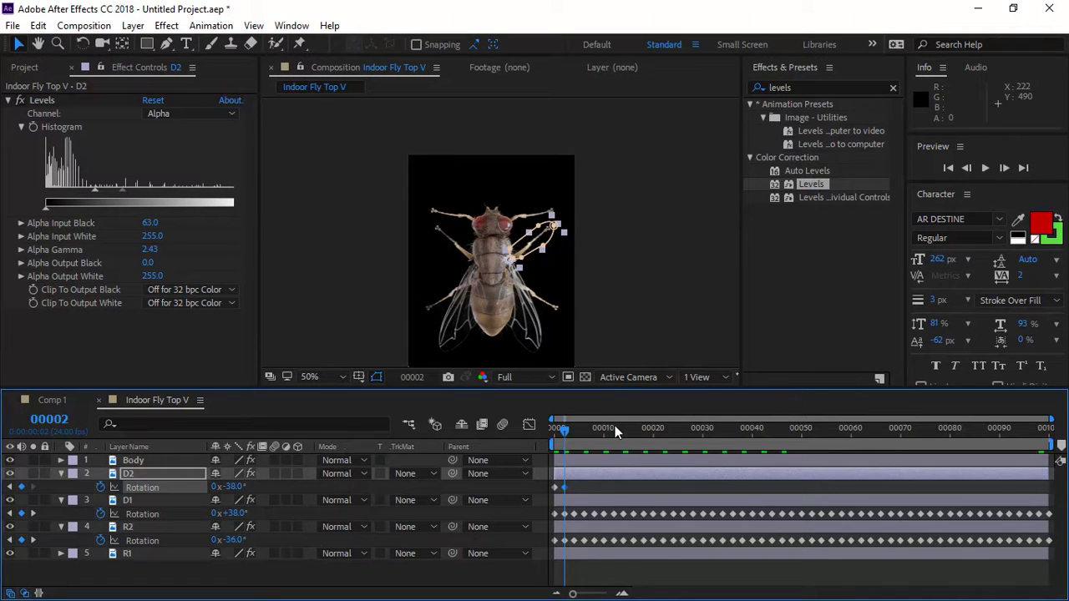
{"action": "left_click_drag", "start_coordinate": [567, 430], "coordinate": [574, 431]}
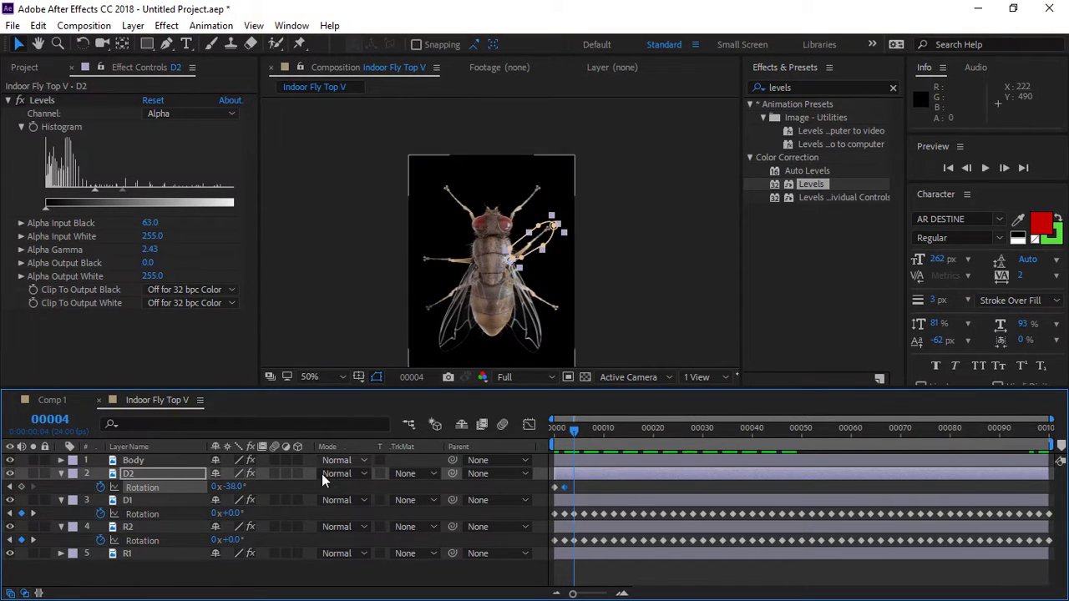
{"action": "left_click", "coordinate": [231, 488]}
{"action": "type", "text": "0"}
{"action": "key", "text": "Return"}
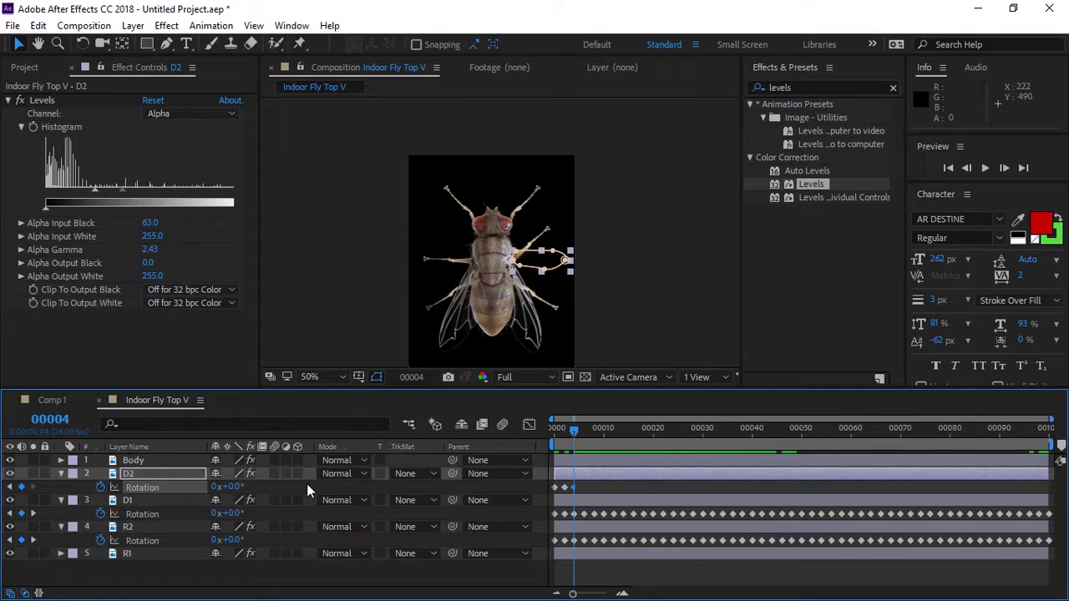
Step: Duplicate D2's rotation keyframes from frames 2 and 4 at frame 6, and copy the resulting four-keyframe set to frame 10
{"action": "left_click_drag", "start_coordinate": [596, 483], "coordinate": [560, 494]}
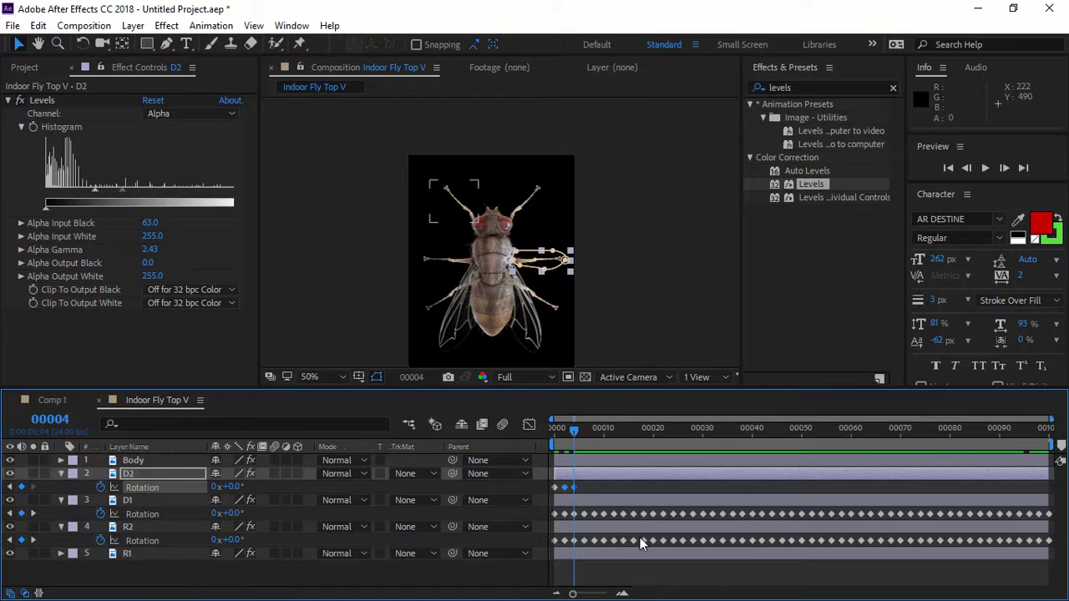
{"action": "mouse_move", "coordinate": [594, 437]}
{"action": "left_mouse_down"}
{"action": "mouse_move", "coordinate": [571, 437]}
{"action": "mouse_move", "coordinate": [583, 438]}
{"action": "left_mouse_up"}
{"action": "key", "text": "ctrl+v"}
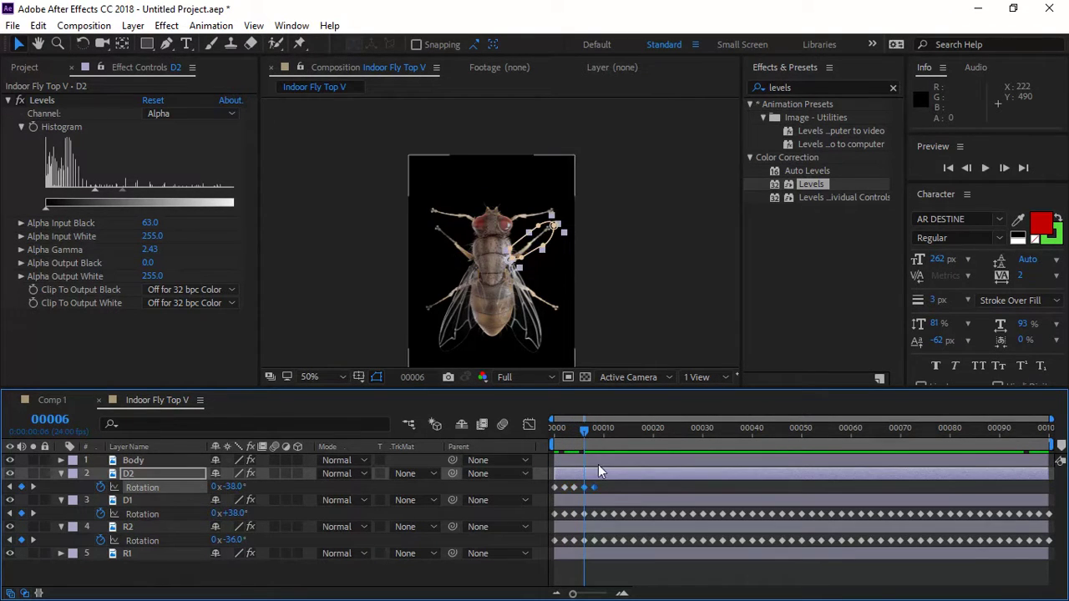
{"action": "mouse_move", "coordinate": [609, 485]}
{"action": "left_mouse_down"}
{"action": "mouse_move", "coordinate": [563, 489]}
{"action": "mouse_move", "coordinate": [588, 488]}
{"action": "left_mouse_up"}
{"action": "left_click", "coordinate": [608, 437]}
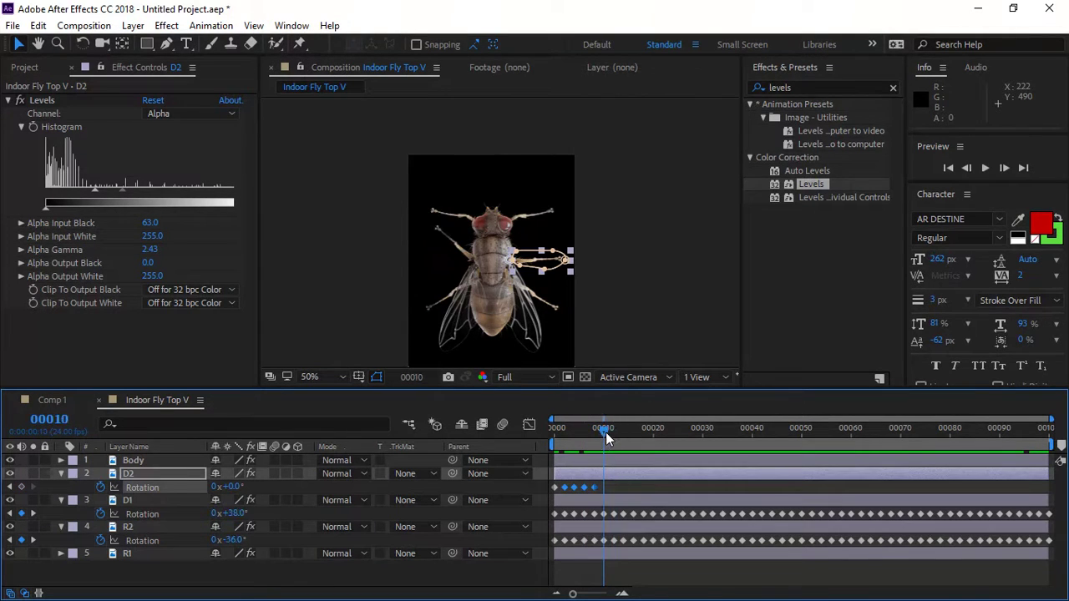
{"action": "key", "text": "ctrl+v"}
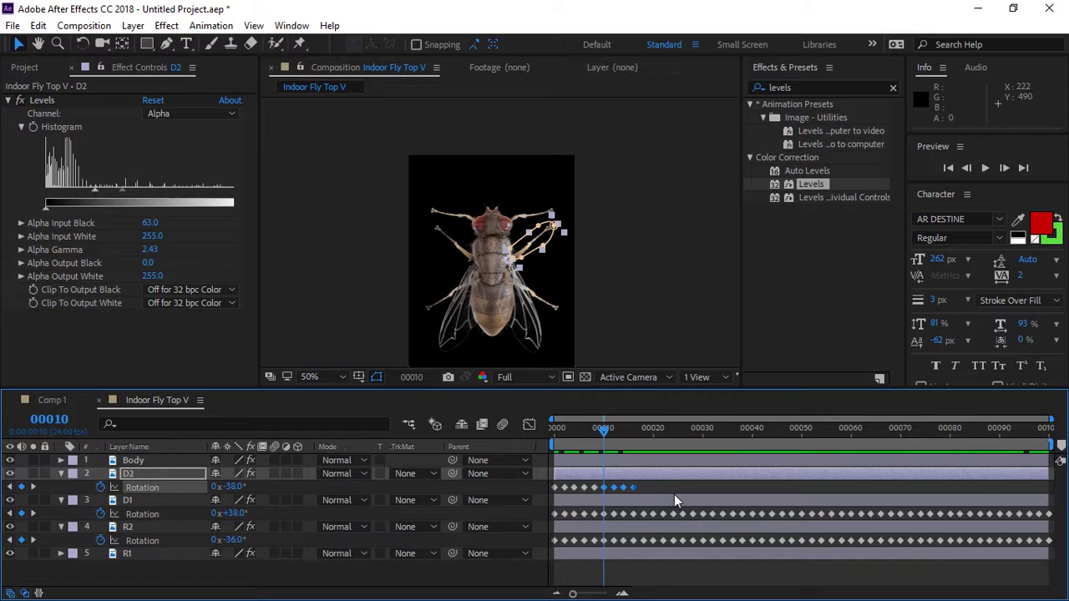
Step: Copy D2's rotation keyframes from frames 2 to 16 and paste them at frames 18 and 34
{"action": "left_click_drag", "start_coordinate": [666, 489], "coordinate": [560, 491]}
{"action": "left_click_drag", "start_coordinate": [603, 428], "coordinate": [646, 431]}
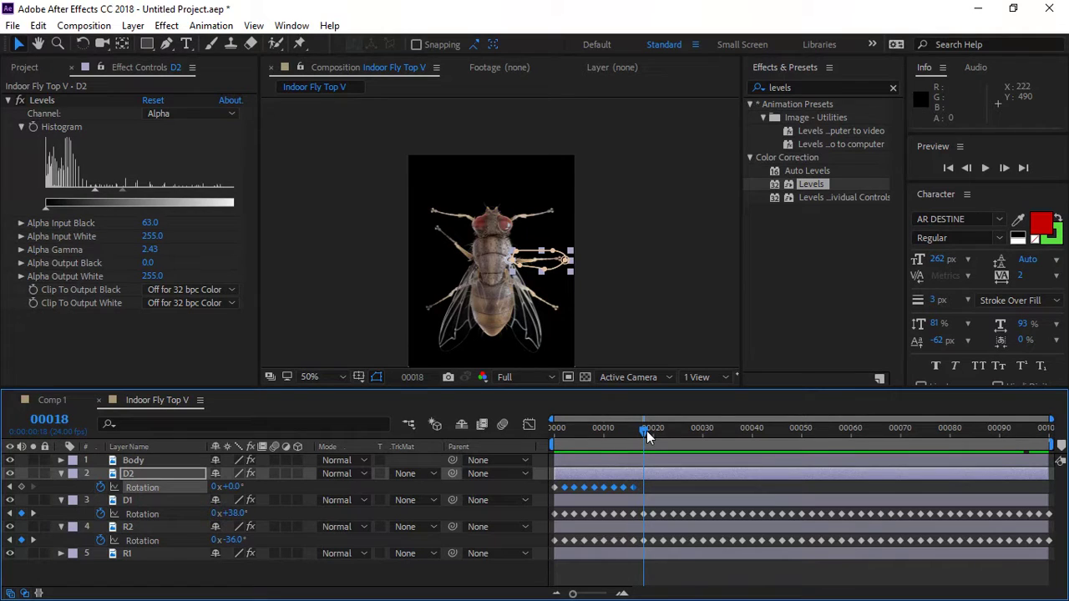
{"action": "key", "text": "ctrl+v"}
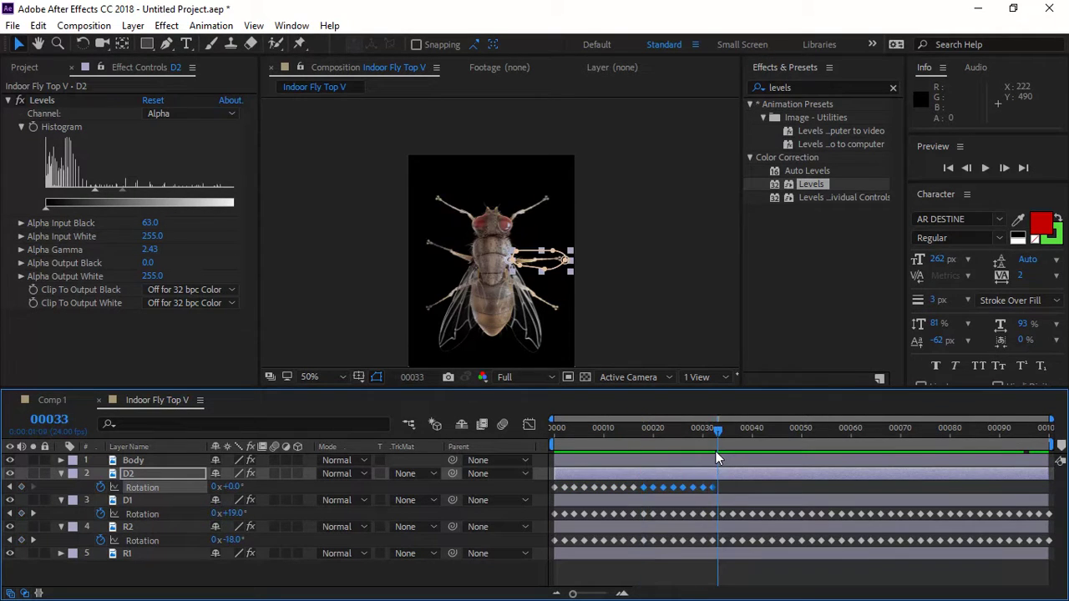
{"action": "left_click_drag", "start_coordinate": [719, 451], "coordinate": [723, 451]}
{"action": "key", "text": "ctrl+v"}
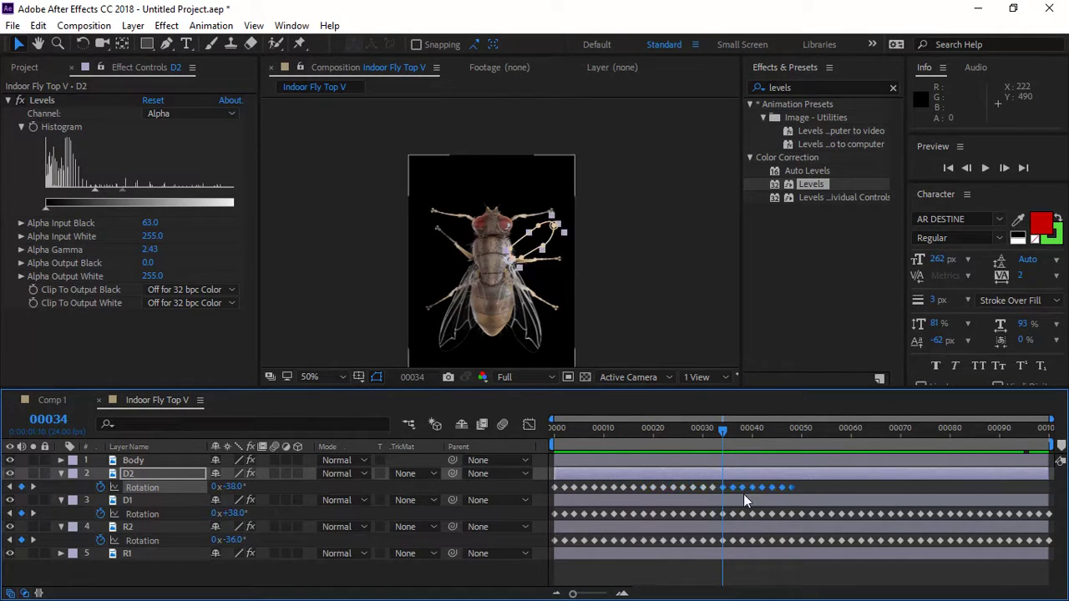
Step: Copy all D2 rotation keyframes after the first and paste them at frames 50 and 98 to fill the composition
{"action": "left_click_drag", "start_coordinate": [809, 482], "coordinate": [565, 493]}
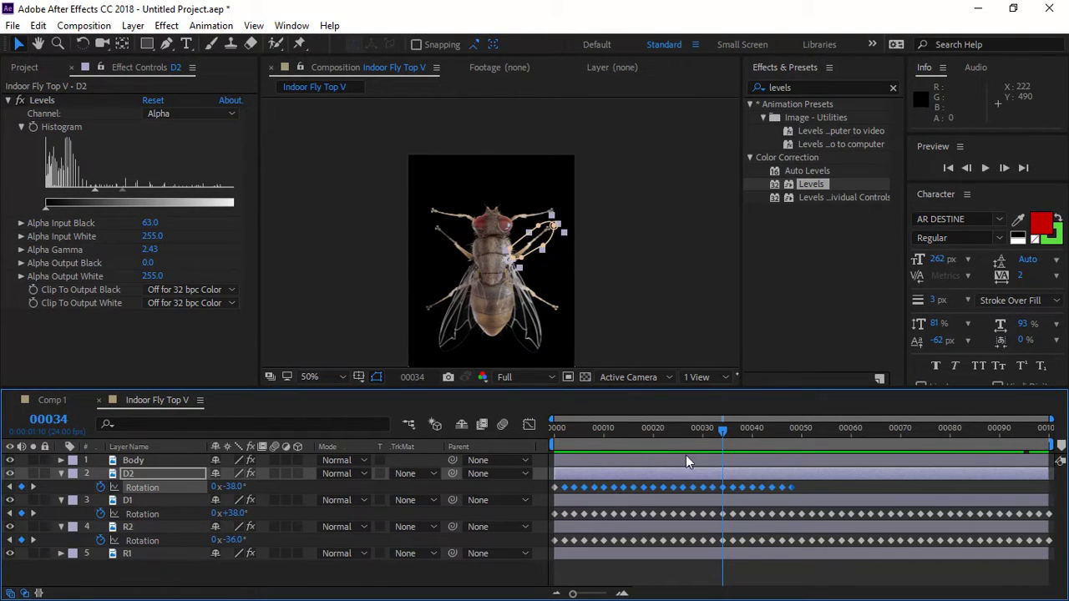
{"action": "left_click_drag", "start_coordinate": [741, 431], "coordinate": [802, 440]}
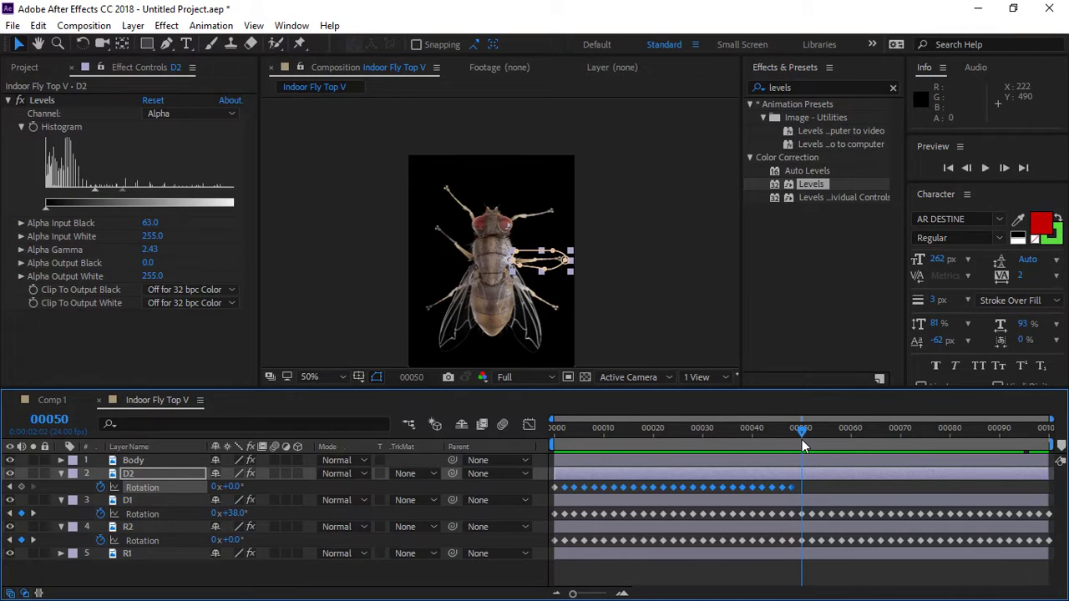
{"action": "key", "text": "ctrl+v"}
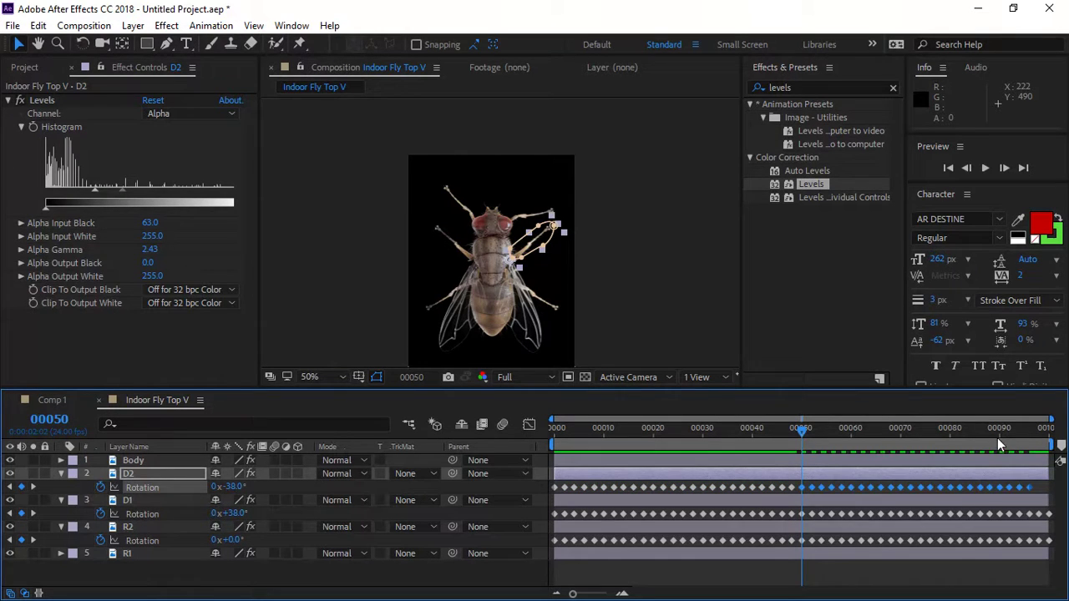
{"action": "left_click_drag", "start_coordinate": [1000, 434], "coordinate": [1040, 447]}
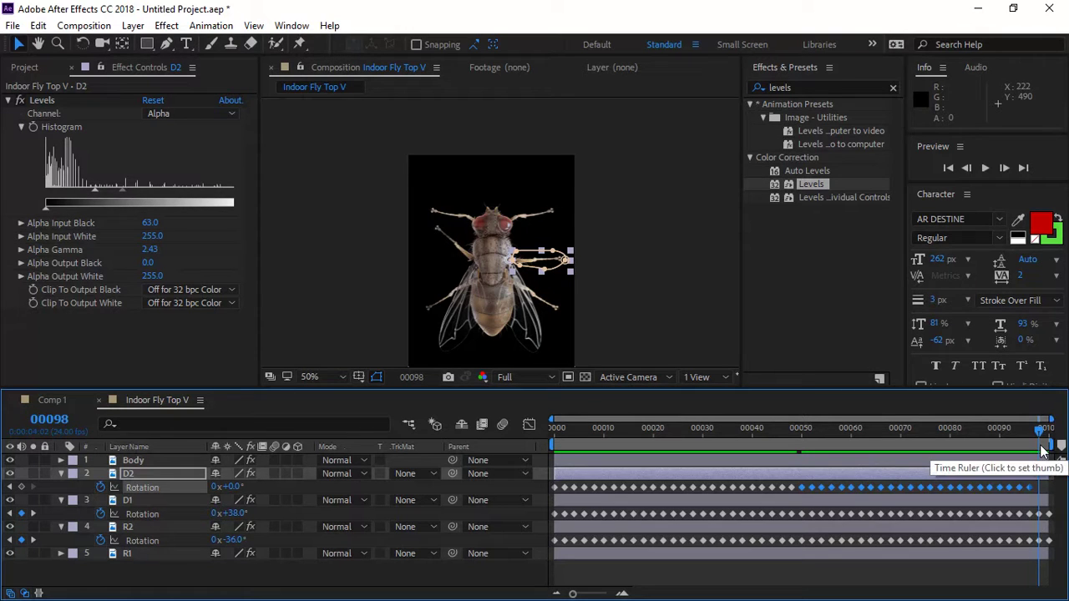
{"action": "key", "text": "ctrl+v"}
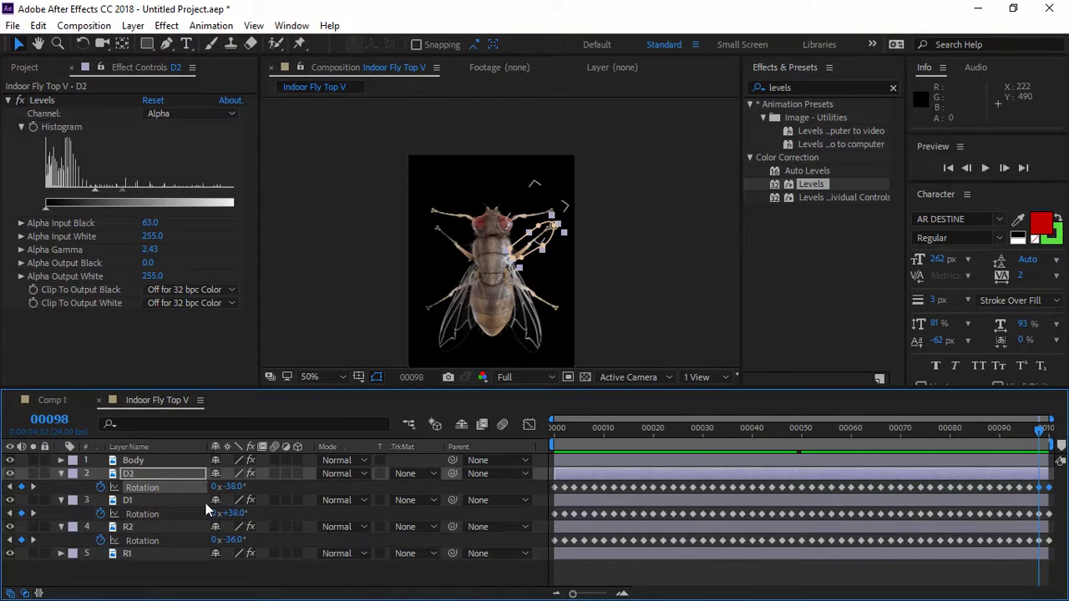
Step: Collapse the D2, D1 and R2 layer properties and preview the leg animation
{"action": "left_click", "coordinate": [61, 473]}
{"action": "left_click", "coordinate": [245, 587]}
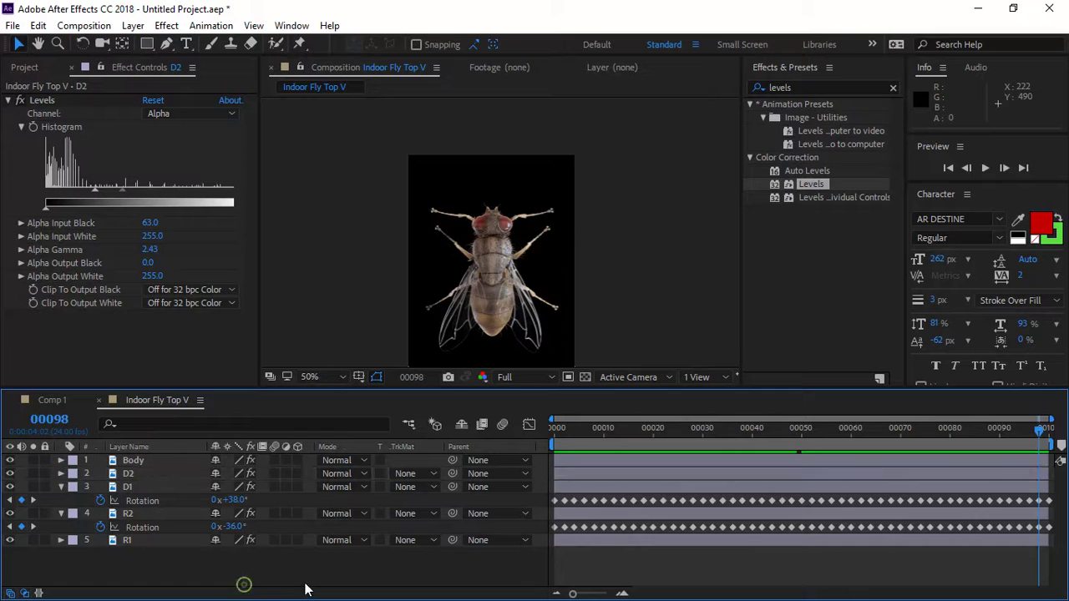
{"action": "left_click", "coordinate": [60, 487]}
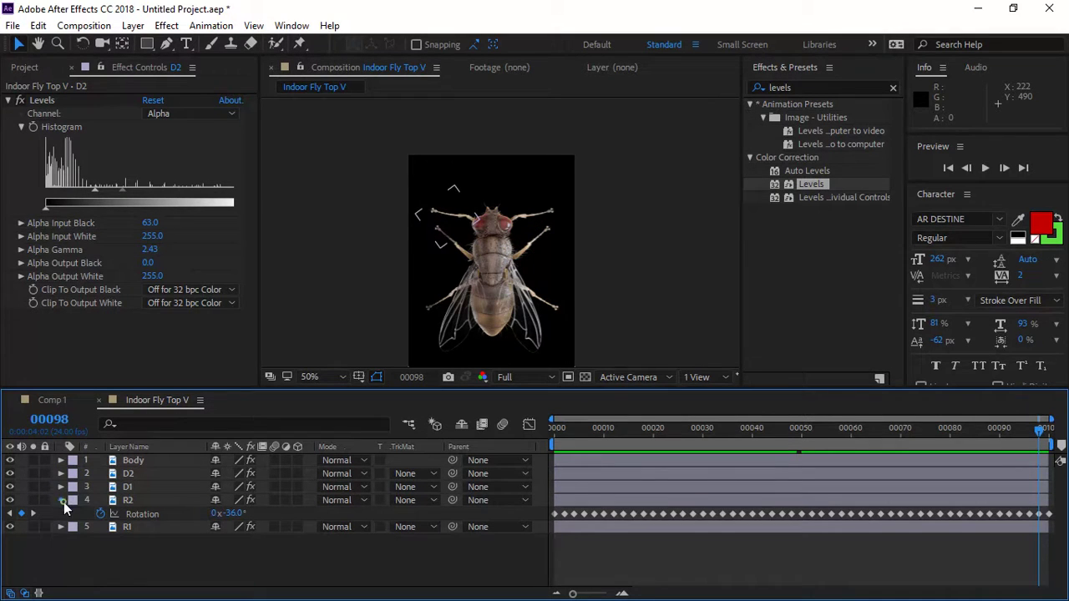
{"action": "left_click", "coordinate": [61, 501]}
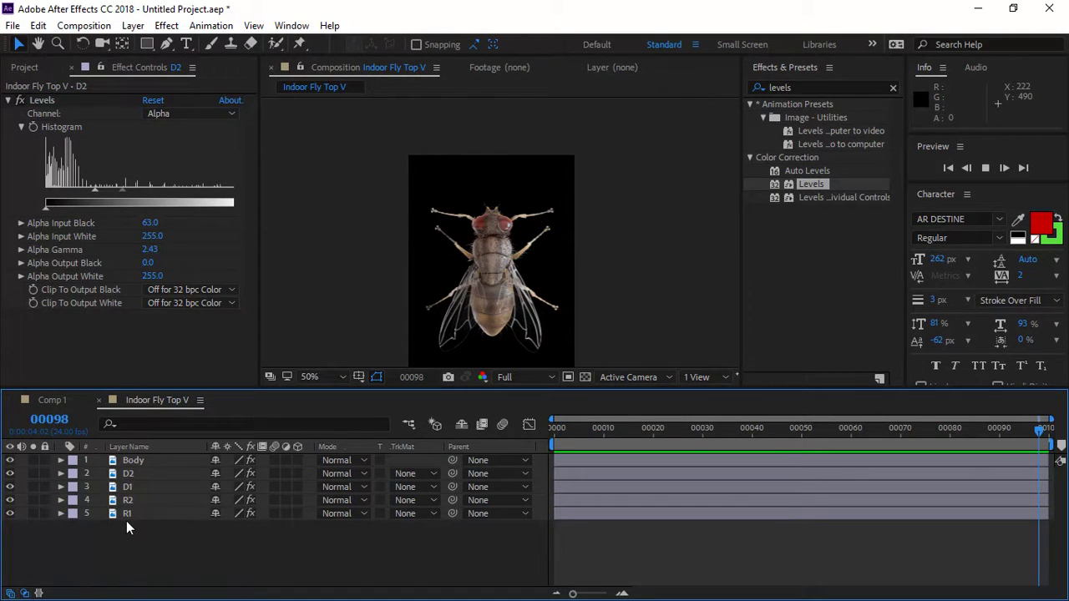
{"action": "key", "text": "space"}
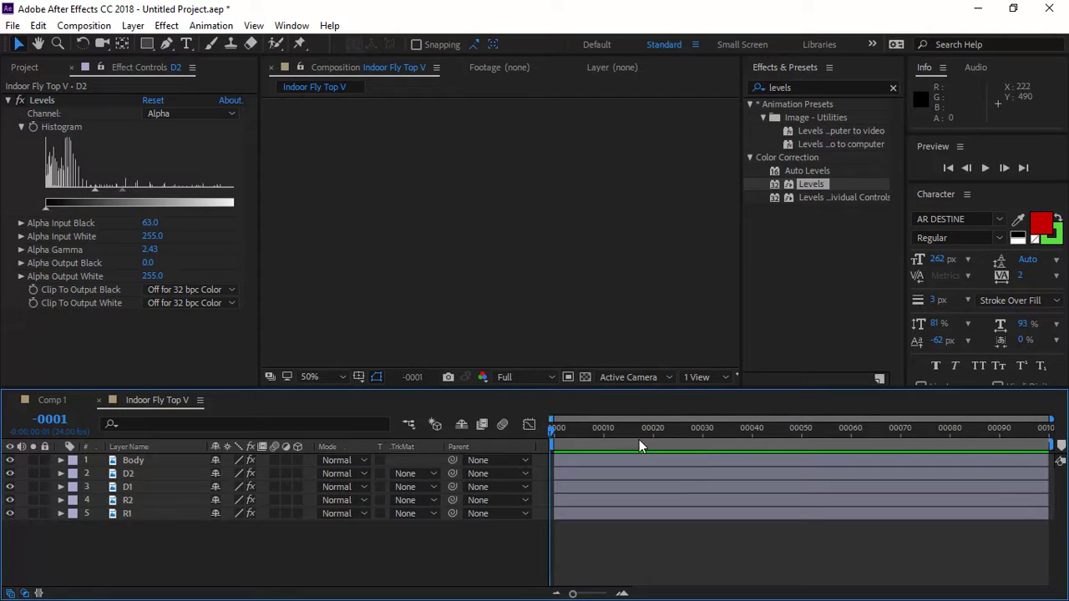
{"action": "mouse_move", "coordinate": [559, 436]}
{"action": "left_mouse_down"}
{"action": "mouse_move", "coordinate": [1002, 446]}
{"action": "mouse_move", "coordinate": [649, 444]}
{"action": "mouse_move", "coordinate": [659, 432]}
{"action": "mouse_move", "coordinate": [868, 422]}
{"action": "mouse_move", "coordinate": [643, 436]}
{"action": "mouse_move", "coordinate": [893, 447]}
{"action": "mouse_move", "coordinate": [597, 443]}
{"action": "mouse_move", "coordinate": [1065, 442]}
{"action": "mouse_move", "coordinate": [567, 455]}
{"action": "left_mouse_up"}
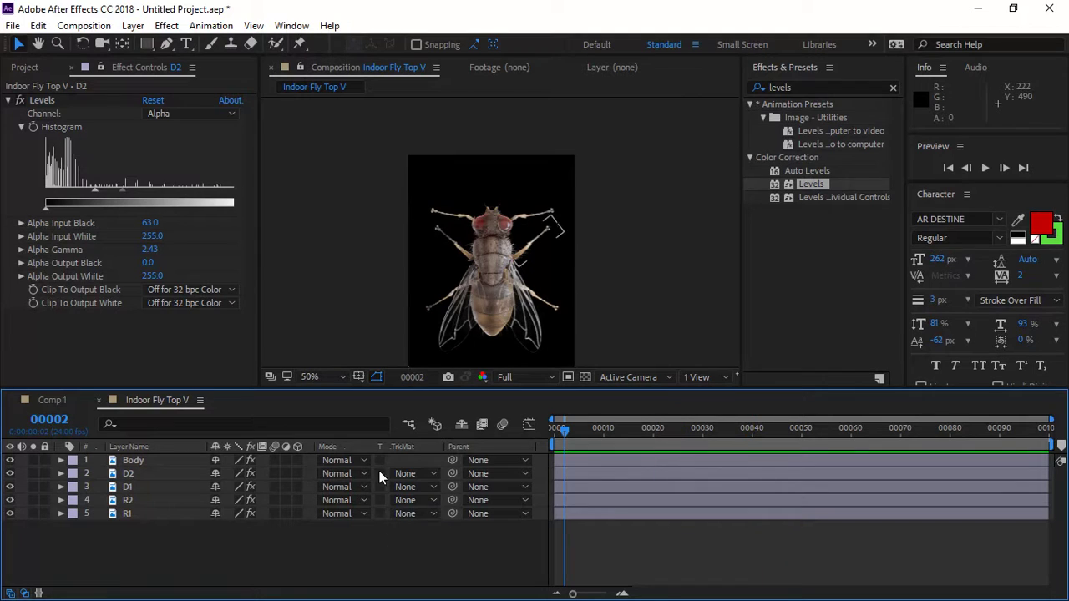
Step: Enable motion blur on all five fly layers and for the composition, and check the blur at several frames
{"action": "left_click_drag", "start_coordinate": [274, 460], "coordinate": [273, 531]}
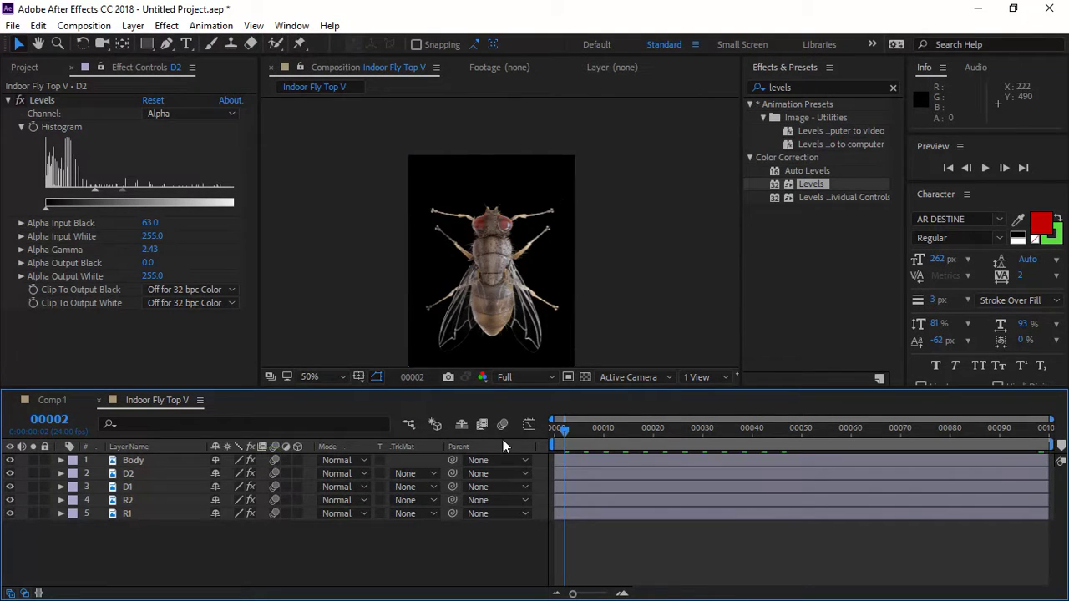
{"action": "left_click_drag", "start_coordinate": [564, 428], "coordinate": [914, 454]}
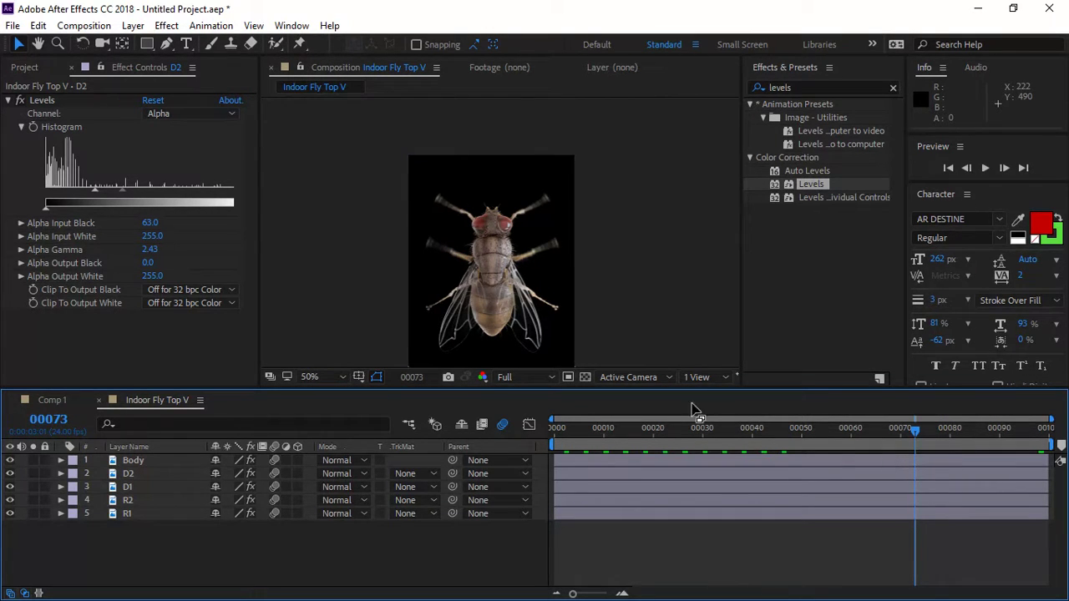
{"action": "left_click_drag", "start_coordinate": [852, 442], "coordinate": [779, 443]}
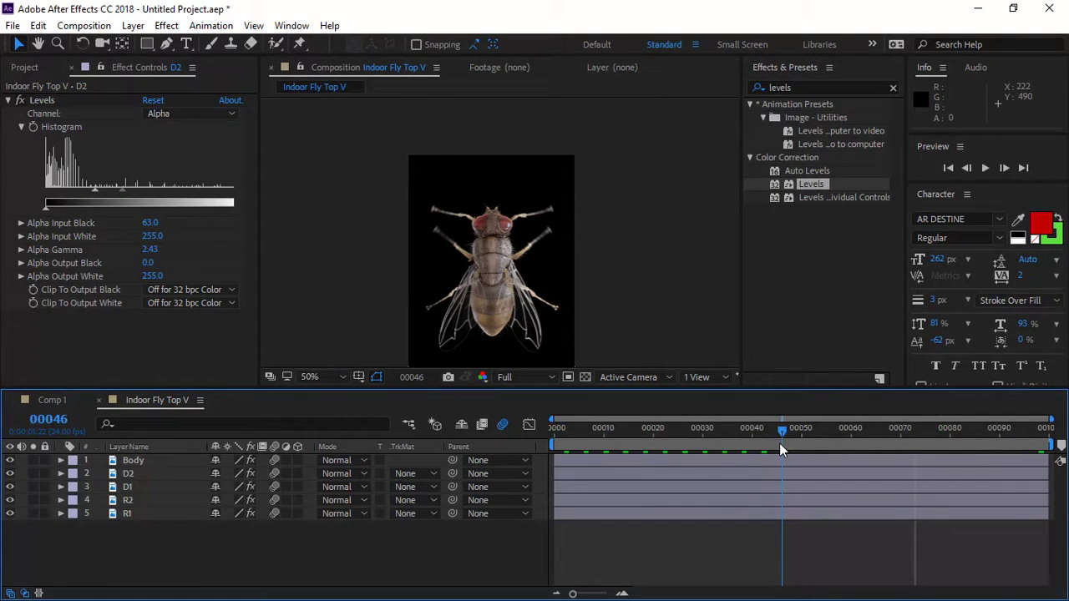
{"action": "left_click_drag", "start_coordinate": [779, 443], "coordinate": [841, 441]}
Step: Examine the Indoor Fly Top V composition settings and check the blurred legs near the start of the animation
{"action": "right_click", "coordinate": [171, 566]}
{"action": "left_click", "coordinate": [275, 410]}
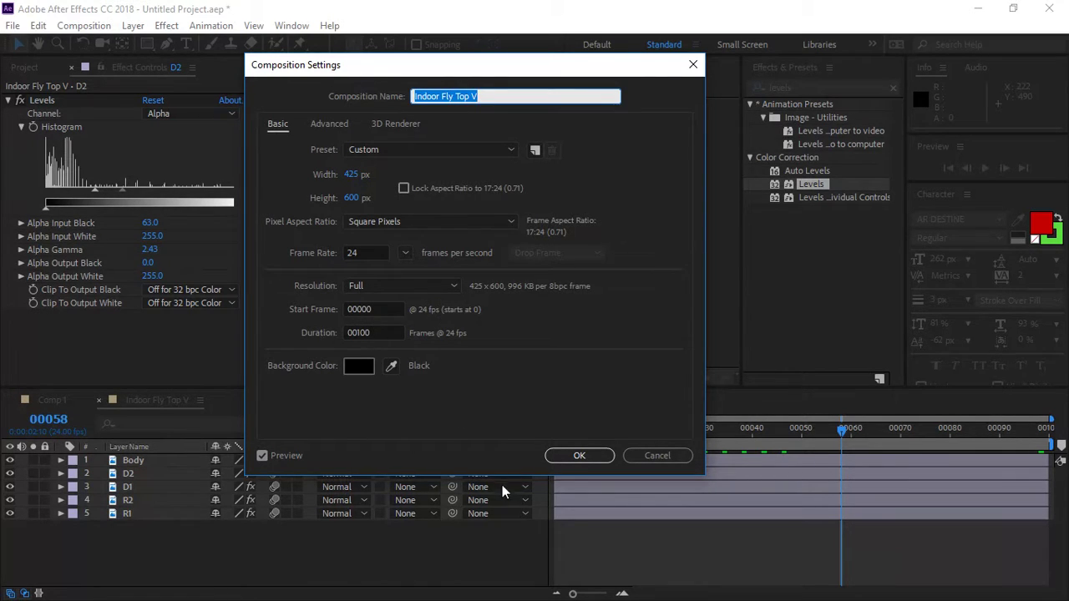
{"action": "left_click", "coordinate": [639, 458]}
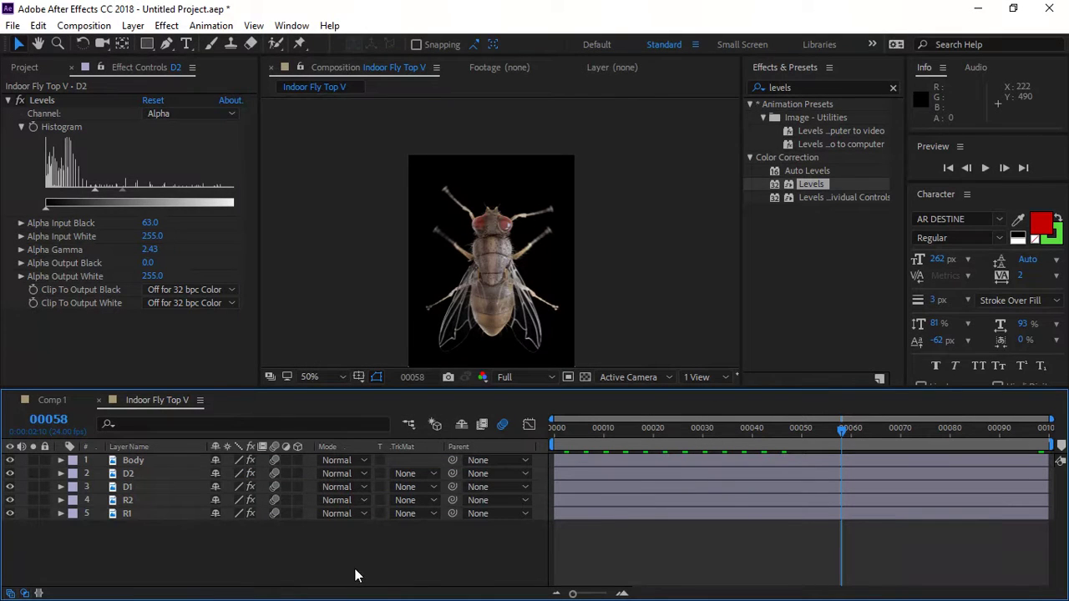
{"action": "left_click_drag", "start_coordinate": [727, 428], "coordinate": [561, 410]}
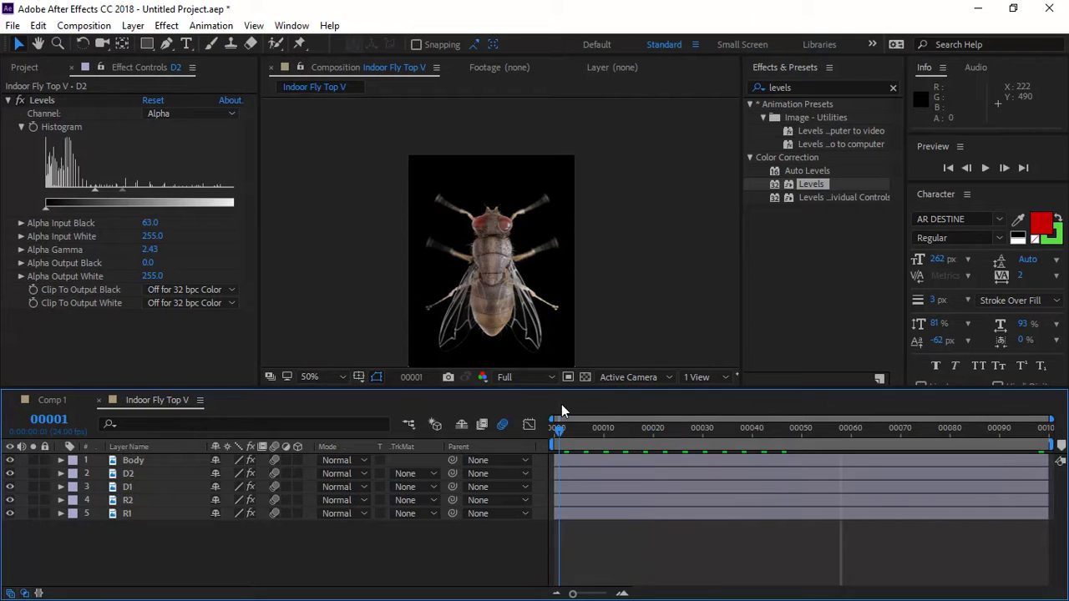
Step: Add the Indoor Fly Top V composition as a layer in Comp 1
{"action": "left_click", "coordinate": [53, 400]}
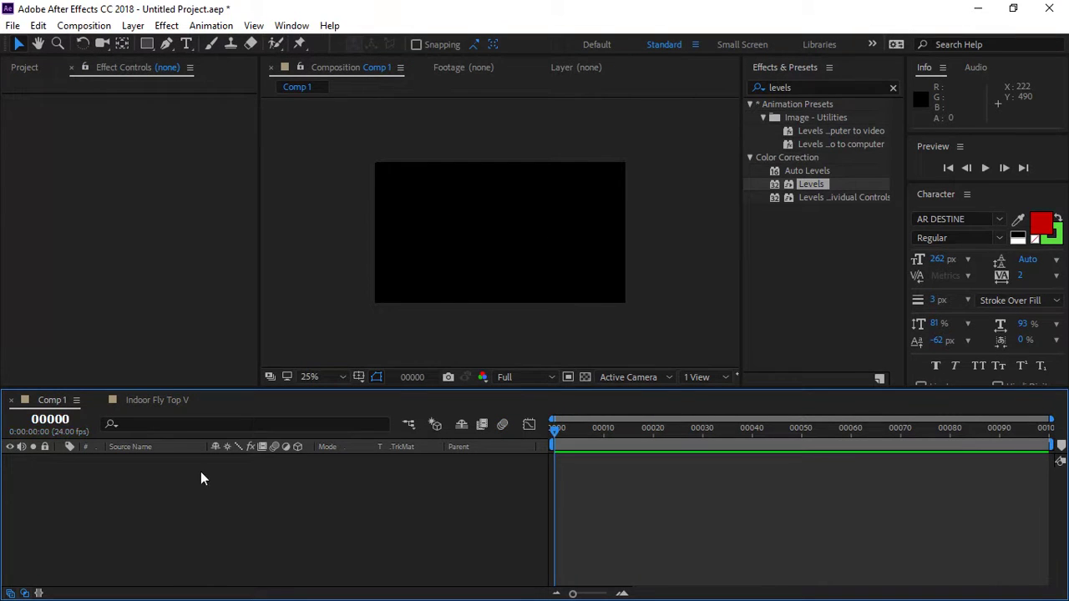
{"action": "left_click", "coordinate": [148, 400]}
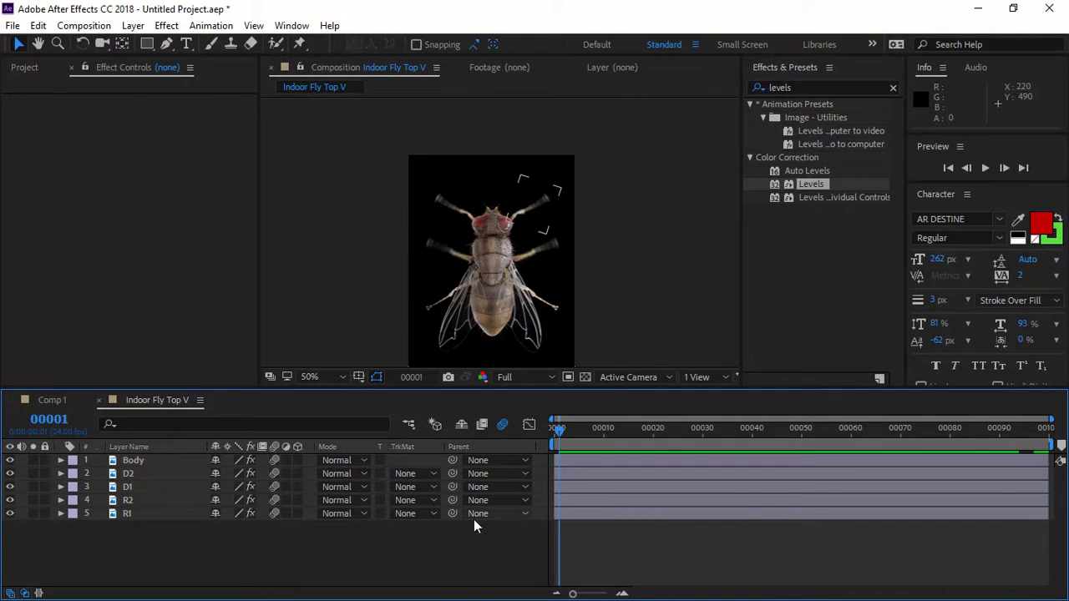
{"action": "left_click", "coordinate": [51, 400]}
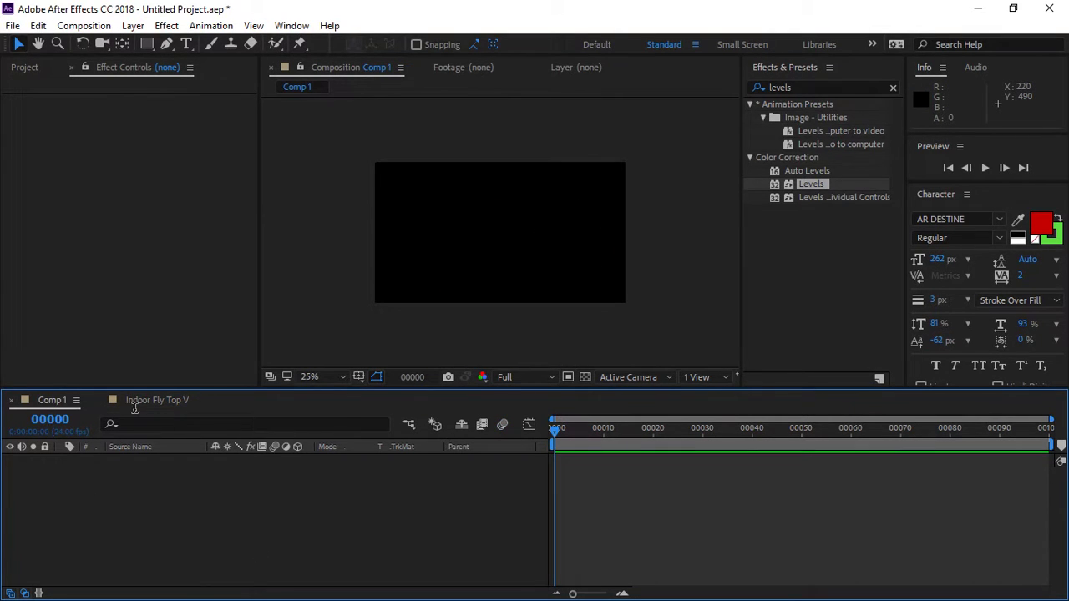
{"action": "left_click", "coordinate": [32, 67]}
{"action": "left_click_drag", "start_coordinate": [76, 224], "coordinate": [109, 493]}
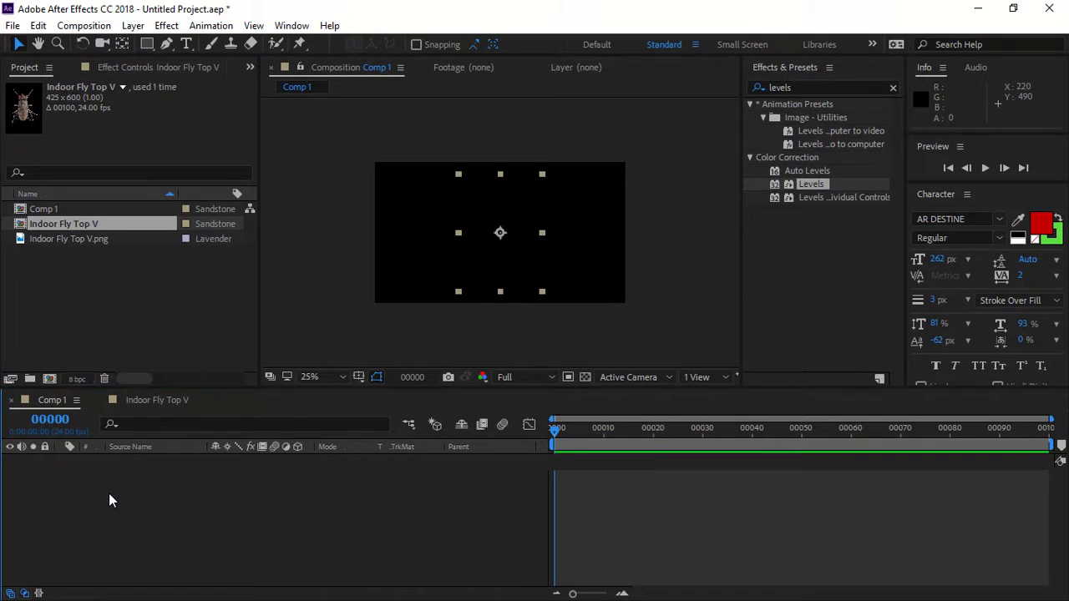
{"action": "left_click_drag", "start_coordinate": [573, 427], "coordinate": [213, 527]}
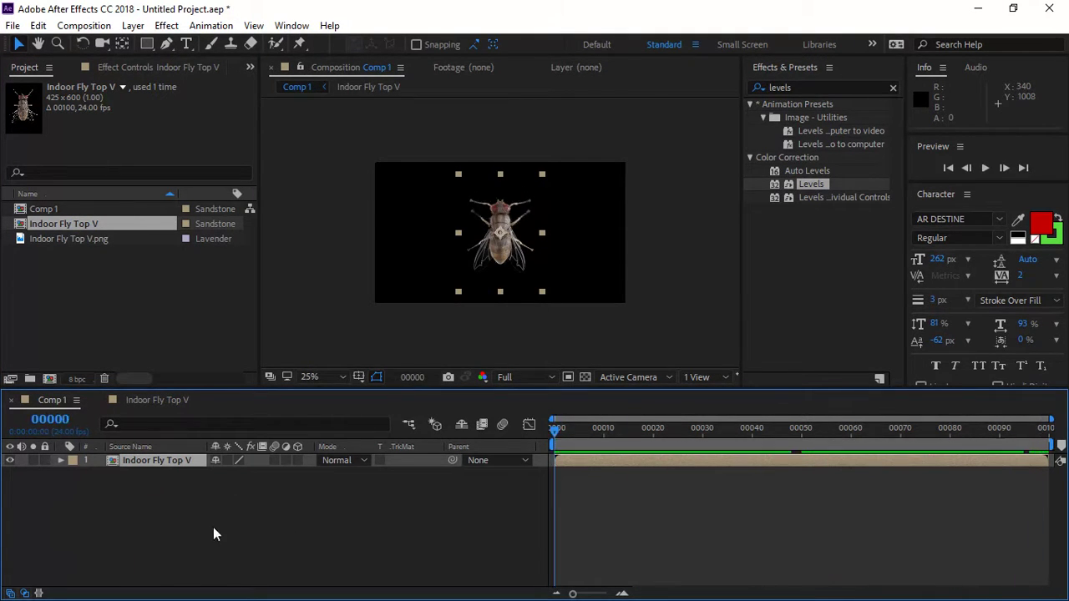
Step: Scale the Indoor Fly Top V layer in Comp 1 down to 33%
{"action": "left_click", "coordinate": [158, 460]}
{"action": "key", "text": "s"}
{"action": "left_click_drag", "start_coordinate": [265, 481], "coordinate": [226, 491]}
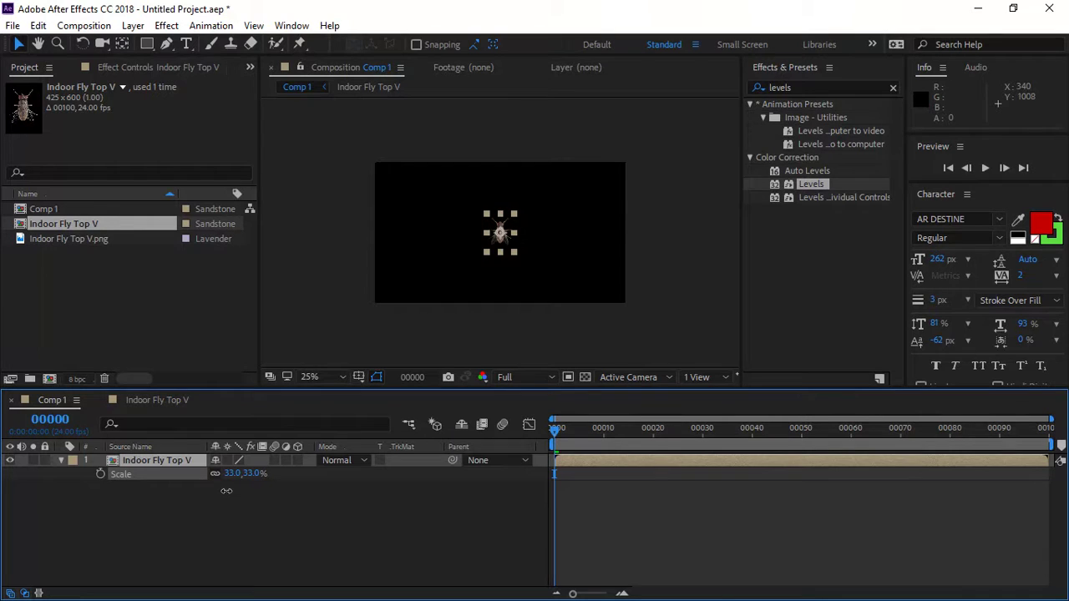
{"action": "left_click", "coordinate": [234, 547]}
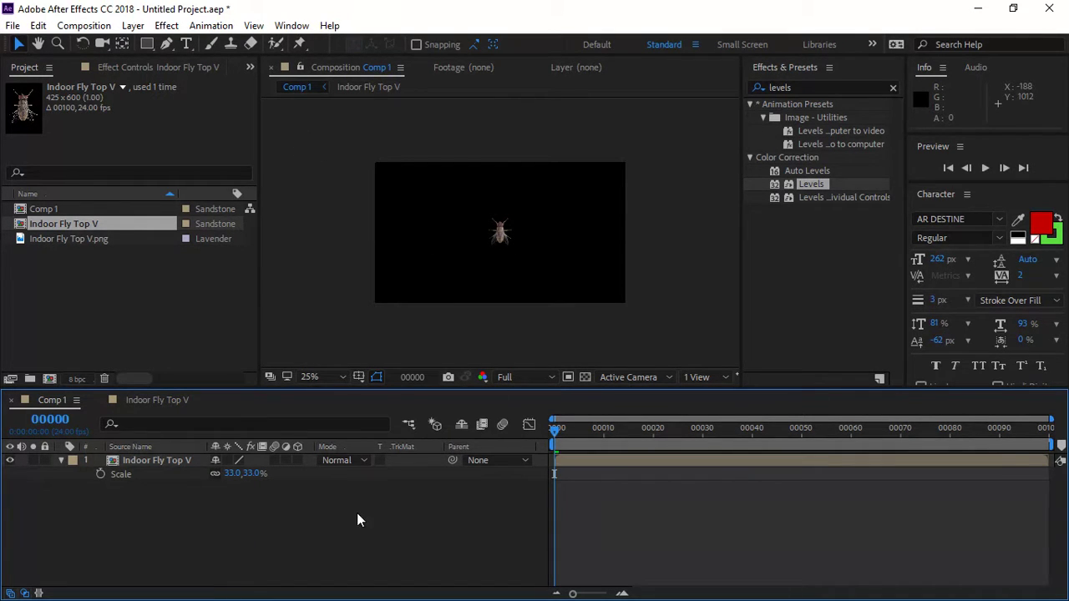
Step: Show the Motion Sketch controls for capturing a movement path
{"action": "left_click", "coordinate": [290, 26]}
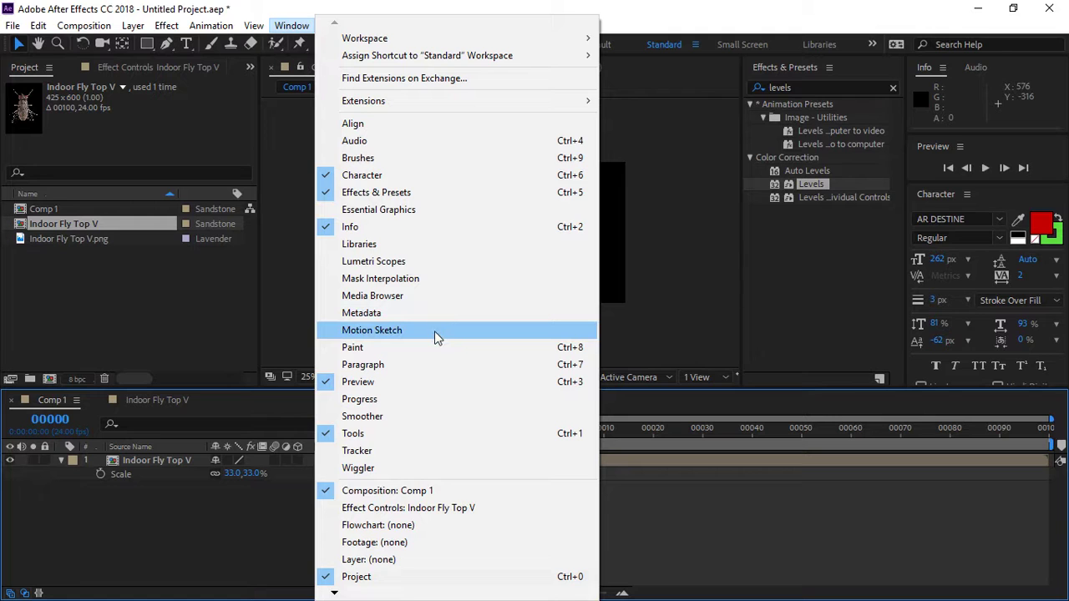
{"action": "left_click", "coordinate": [436, 334]}
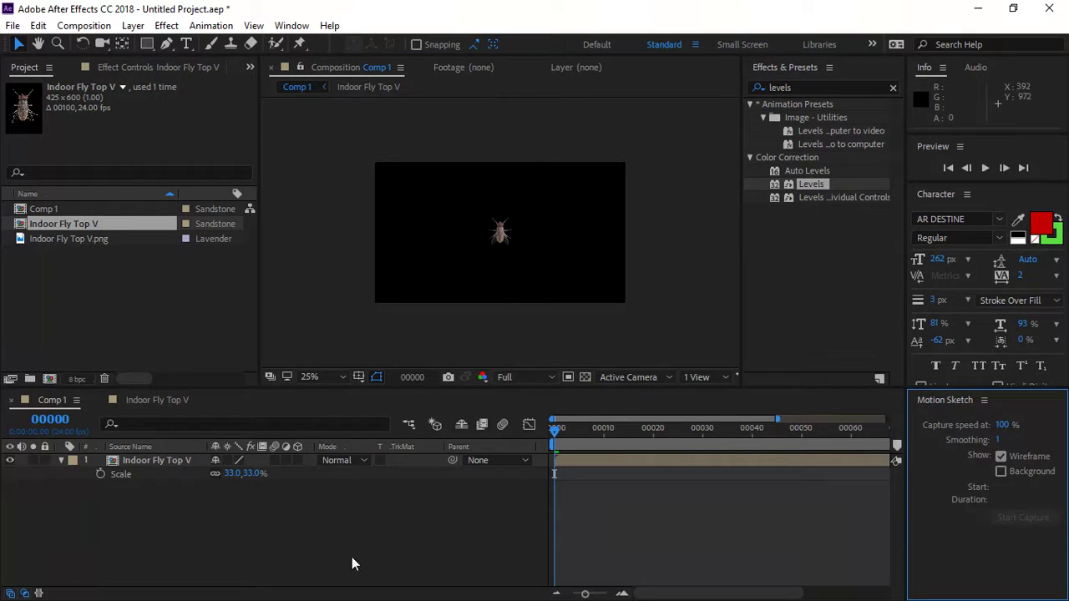
Step: Add a null object to Comp 1 above the Indoor Fly Top V layer
{"action": "left_click", "coordinate": [59, 460]}
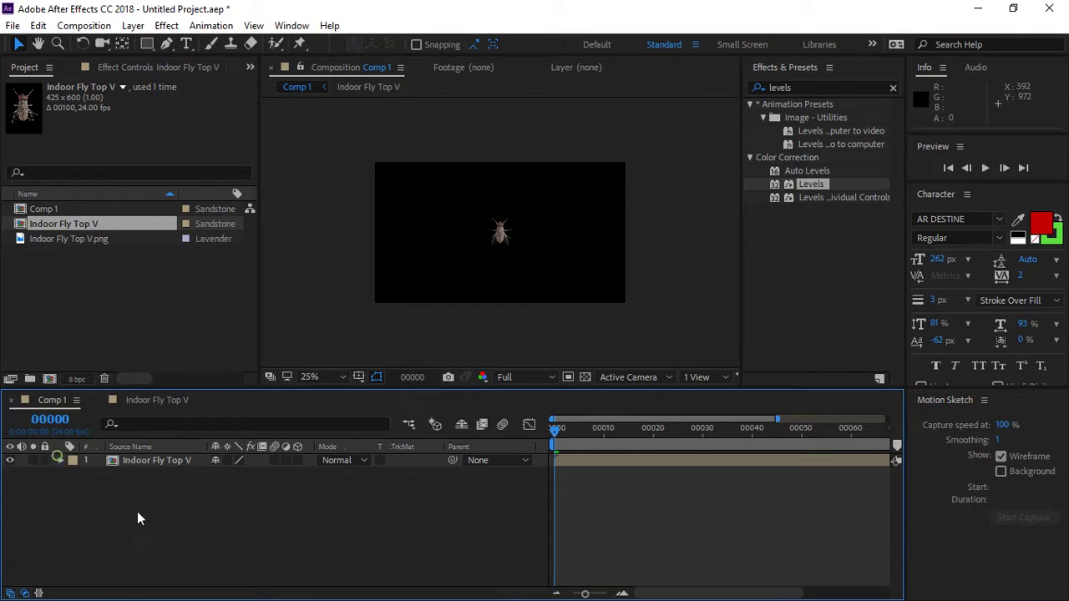
{"action": "left_click", "coordinate": [154, 461]}
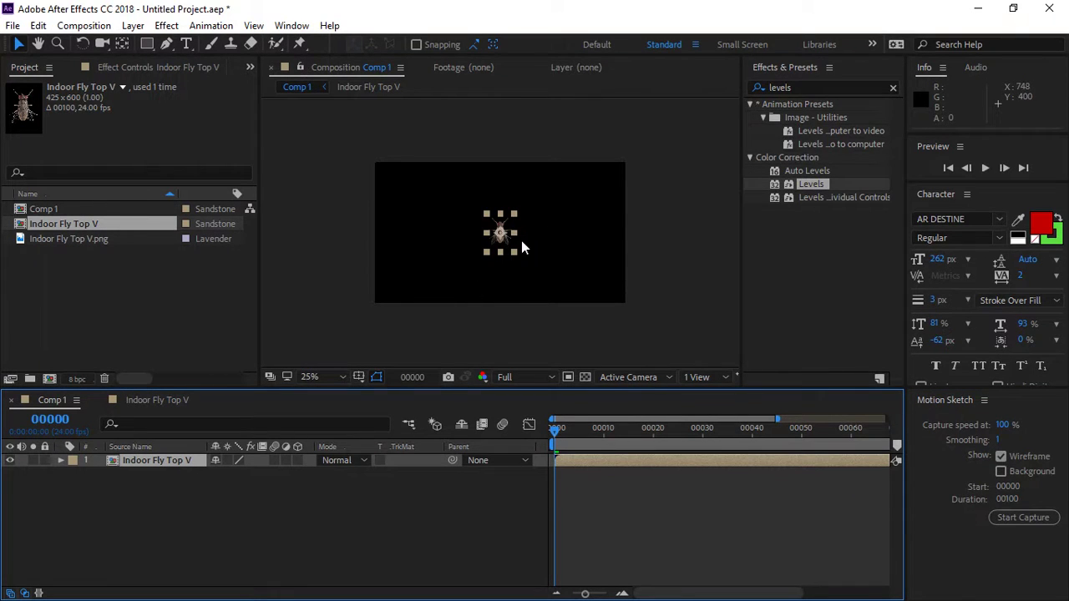
{"action": "right_click", "coordinate": [265, 531]}
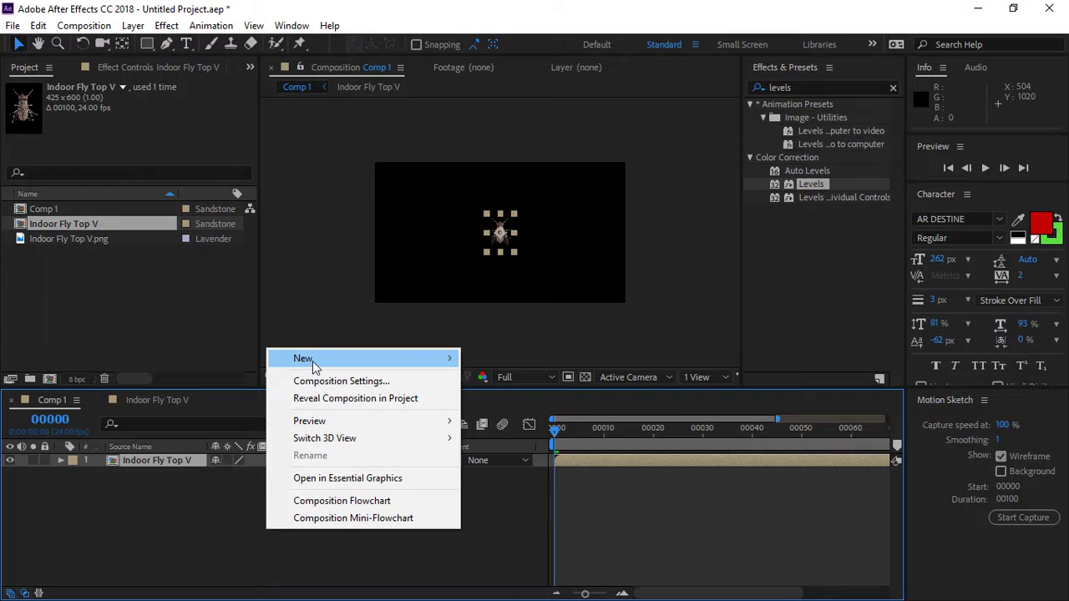
{"action": "mouse_move", "coordinate": [311, 359]}
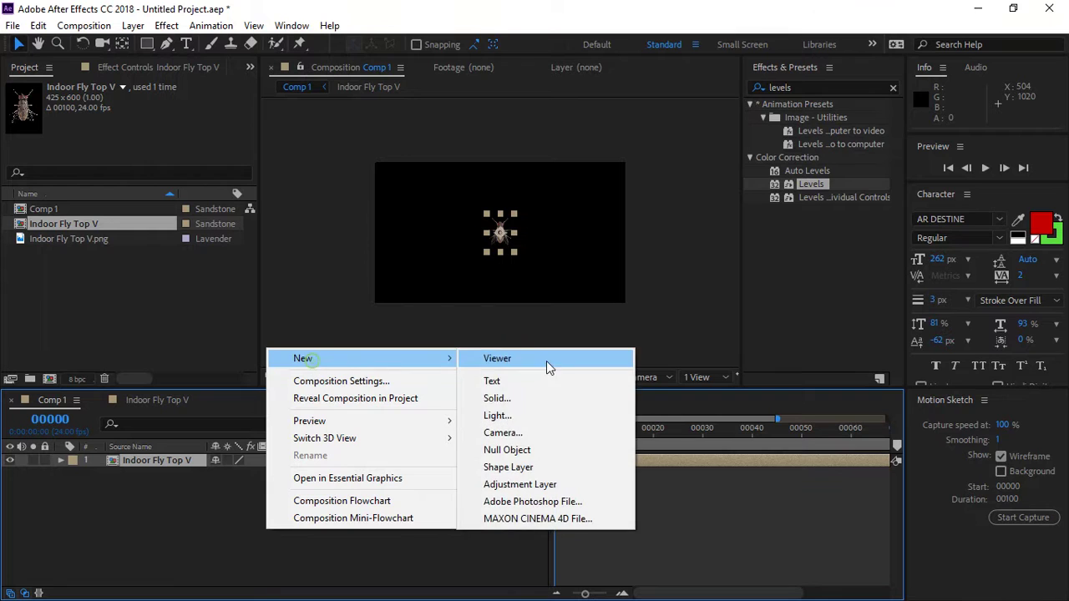
{"action": "left_click", "coordinate": [535, 449]}
{"action": "key", "text": "slash"}
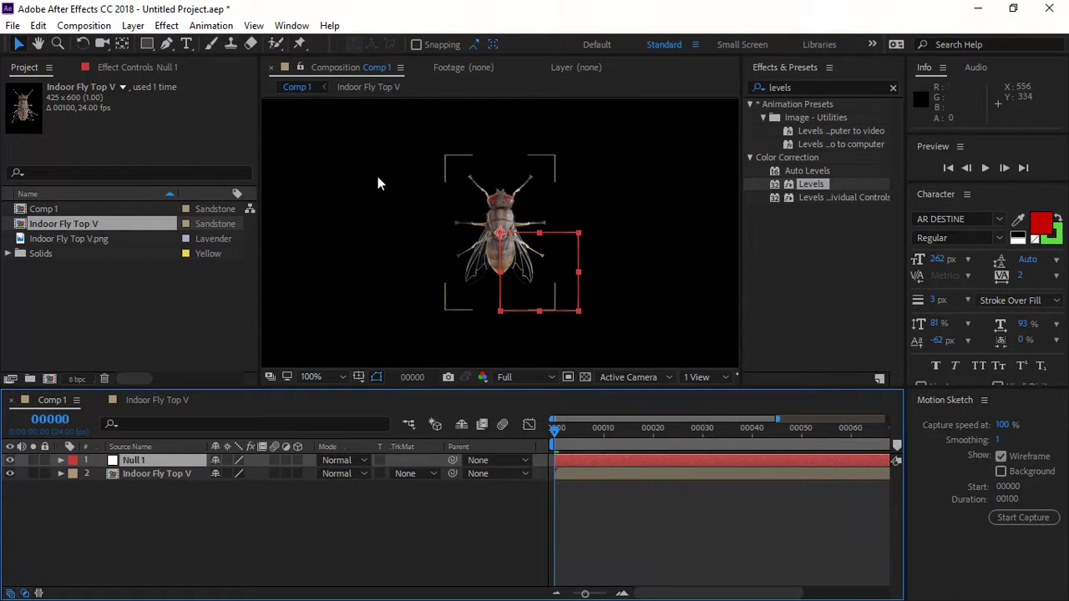
Step: Center the null's anchor point within its box and place the null over the fly's head
{"action": "left_click", "coordinate": [121, 44]}
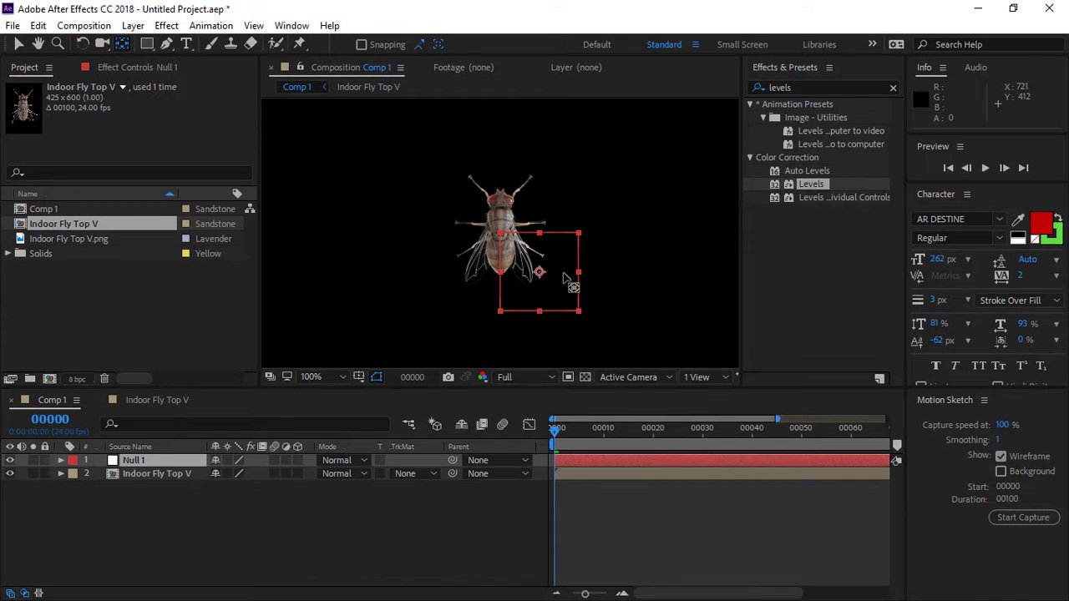
{"action": "left_click", "coordinate": [17, 46]}
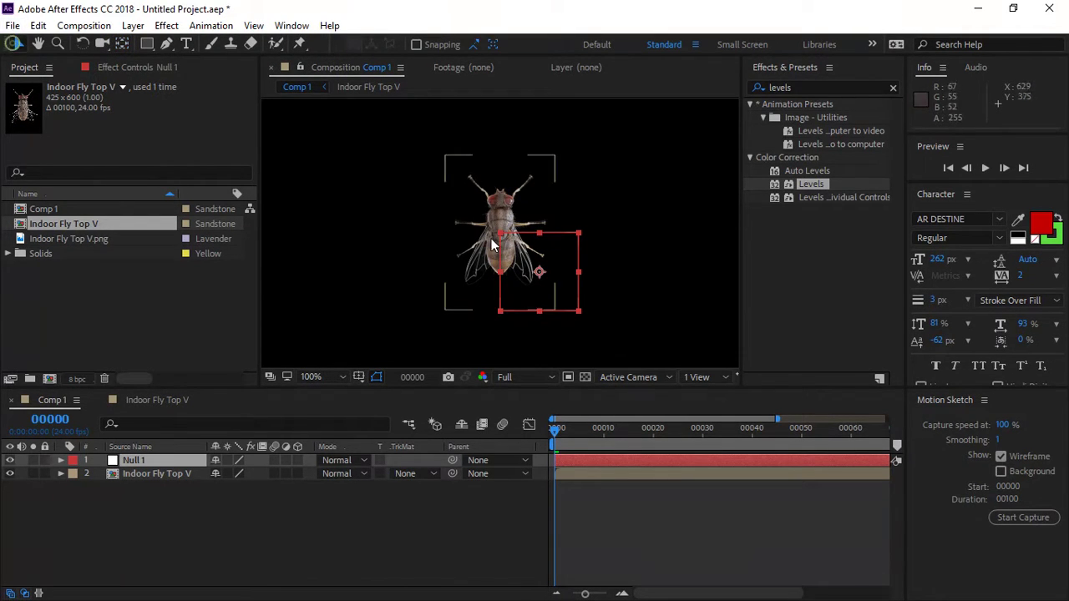
{"action": "left_click_drag", "start_coordinate": [551, 259], "coordinate": [515, 188]}
{"action": "key", "text": "Return"}
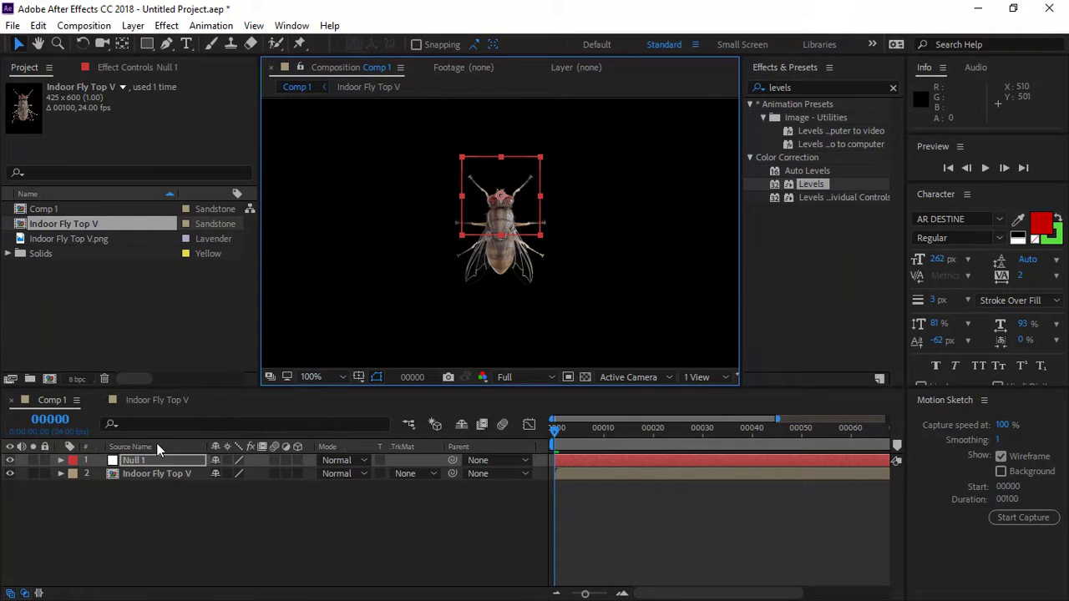
Step: Move the Indoor Fly Top V layer's anchor point up to the fly's head, matching the null's center
{"action": "left_click", "coordinate": [145, 471]}
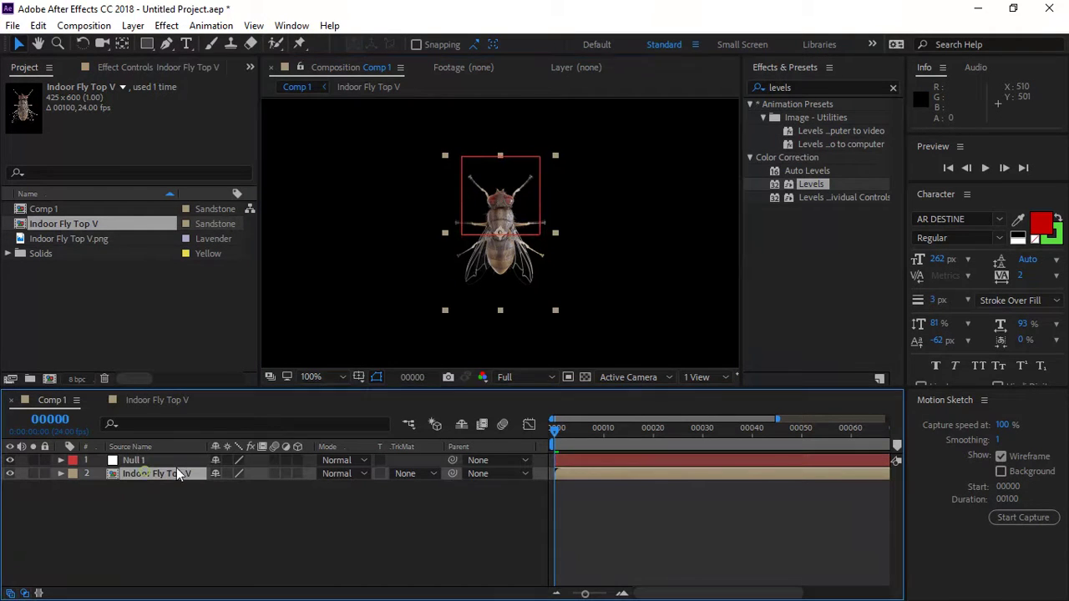
{"action": "left_click", "coordinate": [122, 44]}
{"action": "left_click", "coordinate": [508, 238]}
{"action": "left_click_drag", "start_coordinate": [511, 224], "coordinate": [512, 211]}
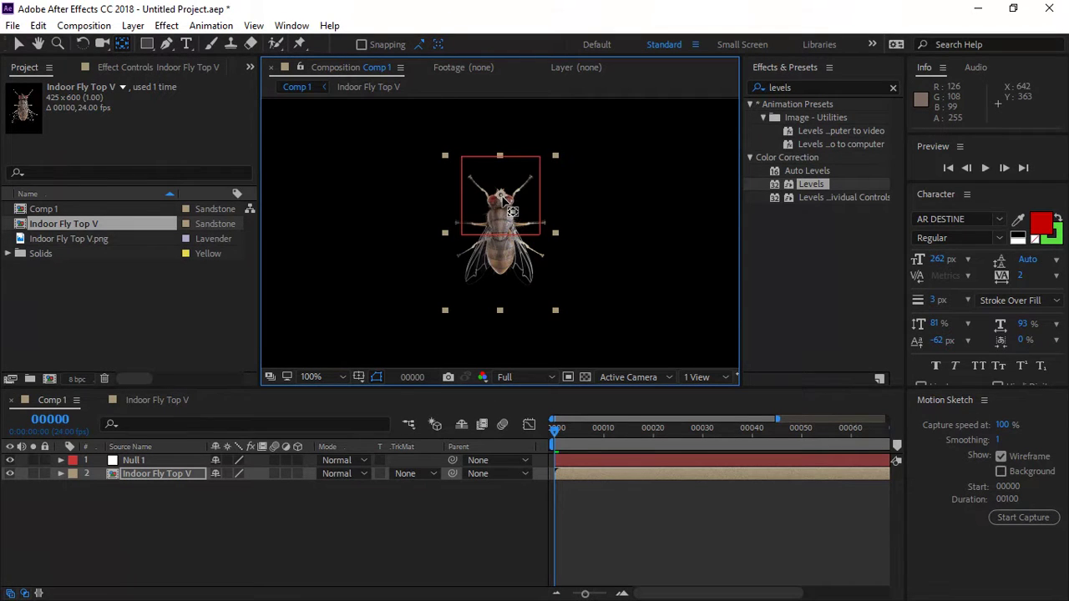
Step: Compare the anchor point positions of Null 1 and the Indoor Fly Top V layer
{"action": "left_click", "coordinate": [299, 512]}
{"action": "left_click", "coordinate": [133, 446]}
{"action": "left_click", "coordinate": [133, 461]}
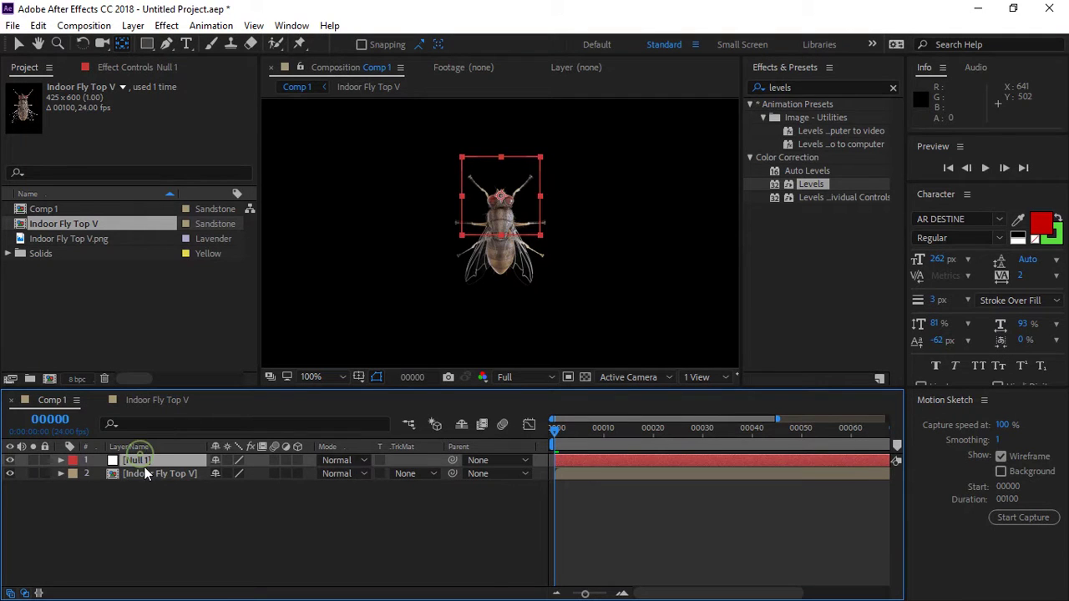
{"action": "left_click", "coordinate": [149, 475]}
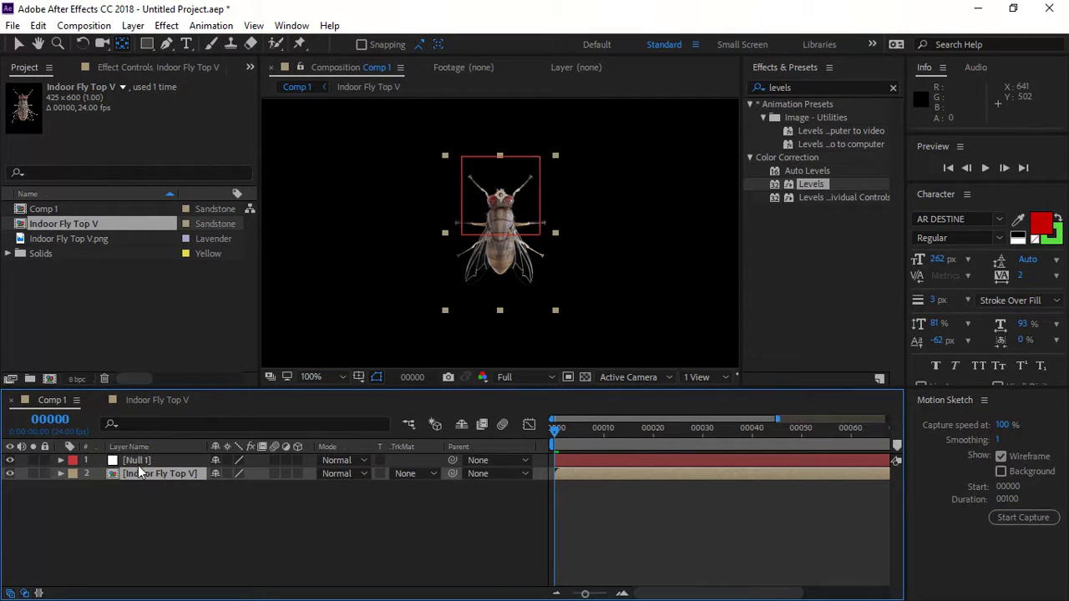
{"action": "left_click", "coordinate": [134, 459]}
{"action": "key", "text": "comma"}
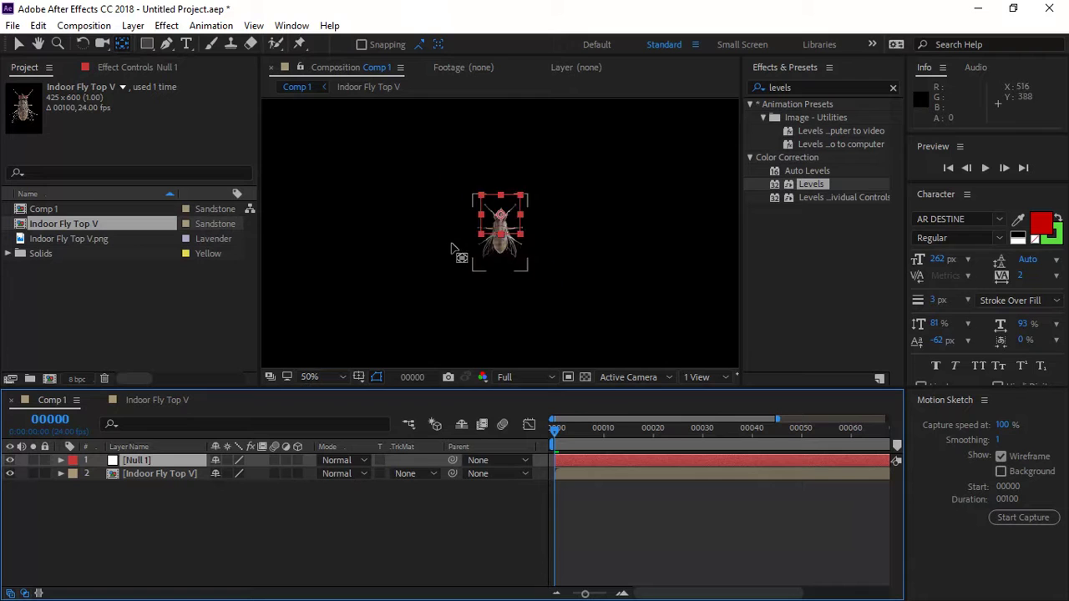
Step: Parent the Indoor Fly Top V layer to Null 1
{"action": "left_click", "coordinate": [16, 44]}
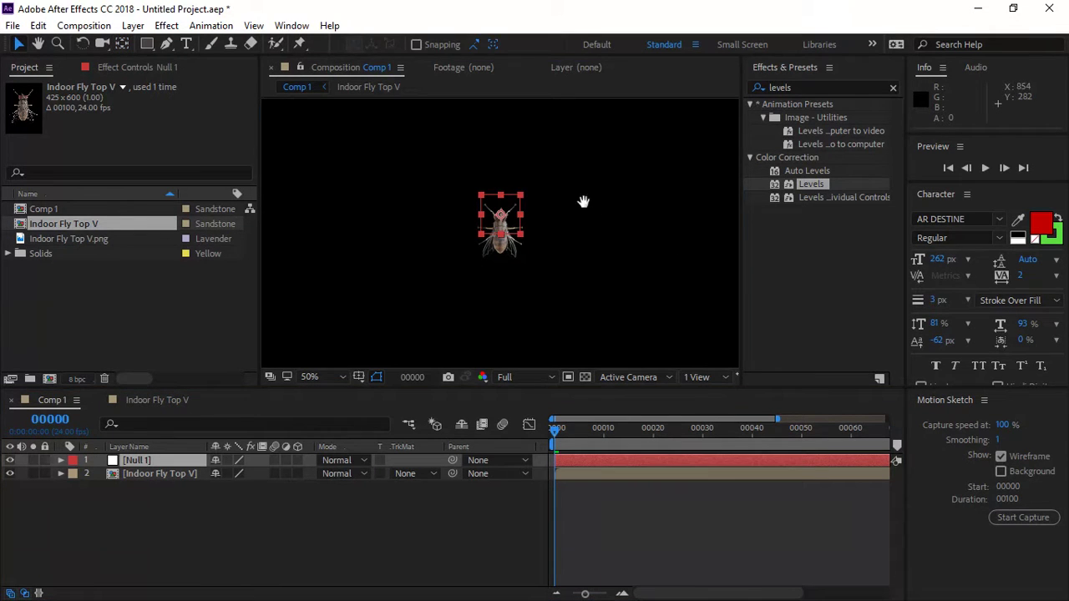
{"action": "left_click_drag", "start_coordinate": [584, 202], "coordinate": [582, 258]}
{"action": "scroll", "coordinate": [544, 279], "scroll_direction": "down", "scroll_amount": 6}
{"action": "scroll", "coordinate": [544, 279], "scroll_direction": "up", "scroll_amount": 6}
{"action": "key", "text": "h"}
{"action": "left_click_drag", "start_coordinate": [551, 227], "coordinate": [551, 187]}
{"action": "key", "text": "v"}
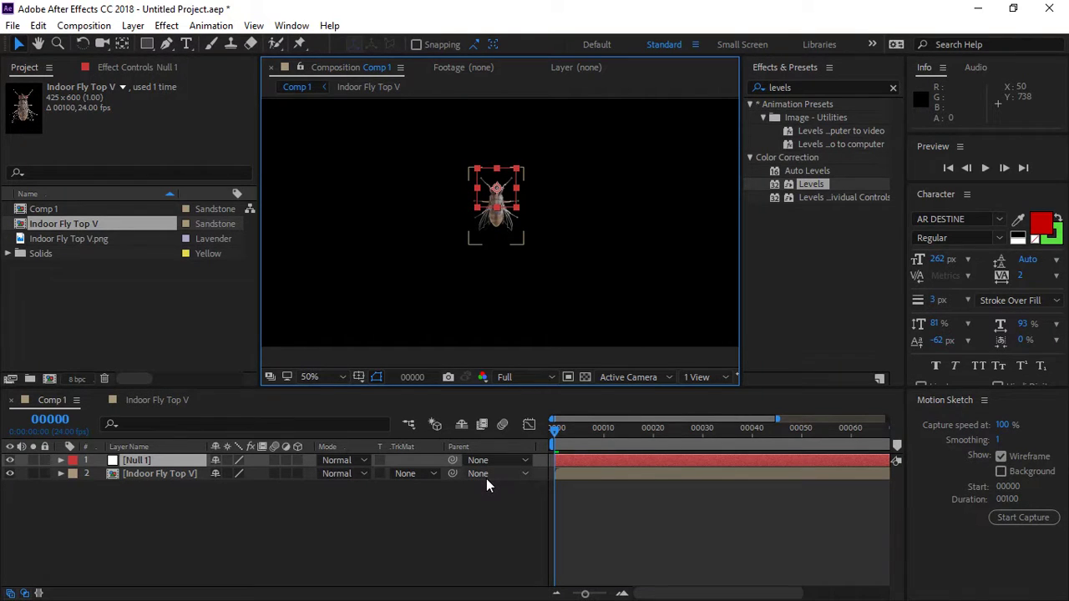
{"action": "left_click", "coordinate": [123, 461]}
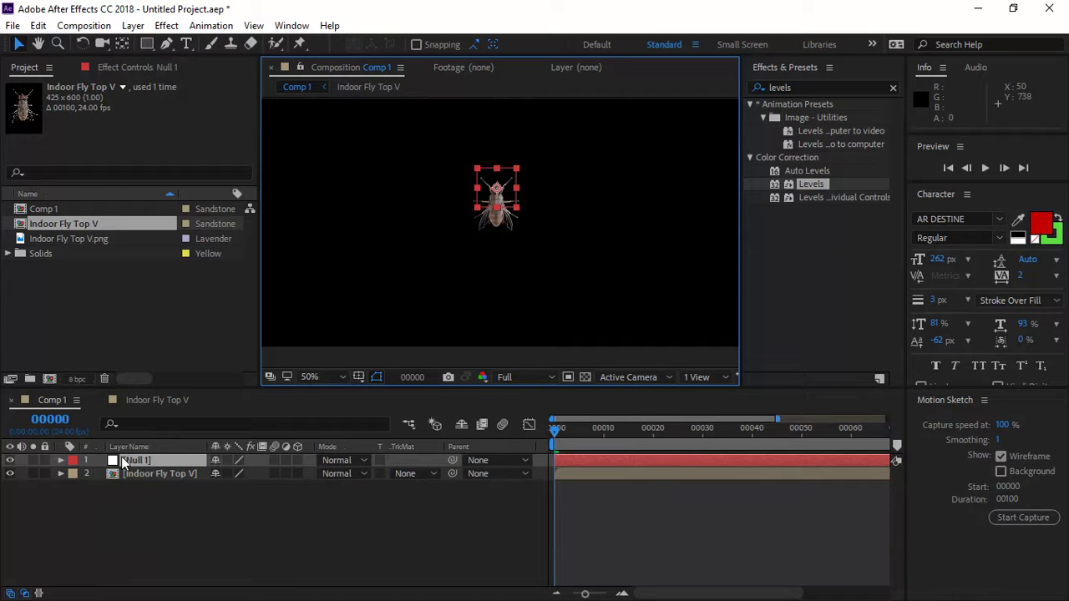
{"action": "left_click", "coordinate": [166, 473]}
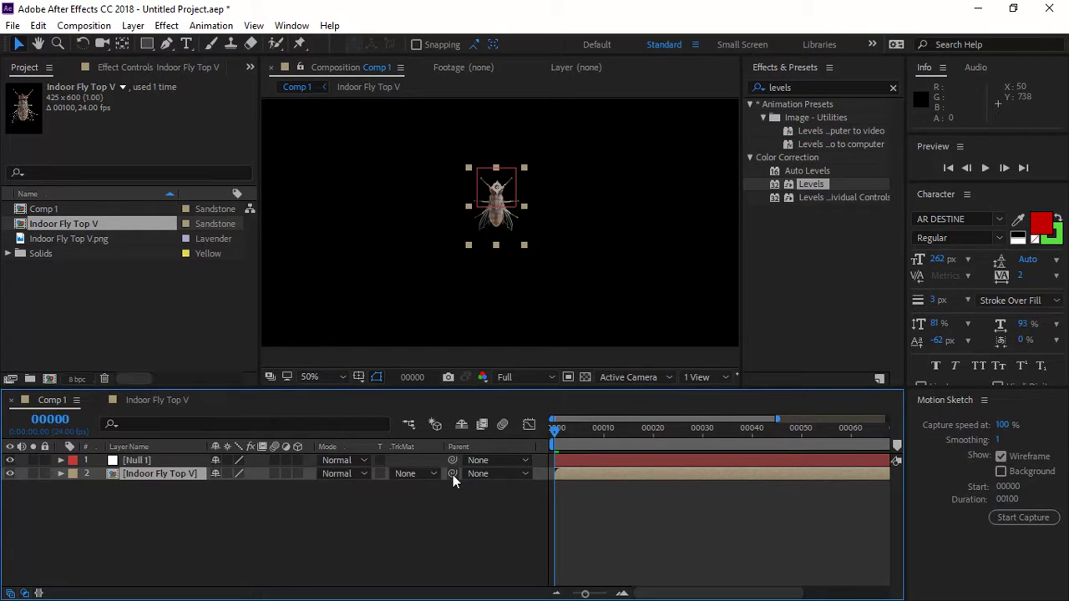
{"action": "left_click_drag", "start_coordinate": [452, 474], "coordinate": [176, 456]}
Step: Move Null 1 together with the attached fly down to the lower center of the frame
{"action": "left_click", "coordinate": [162, 462]}
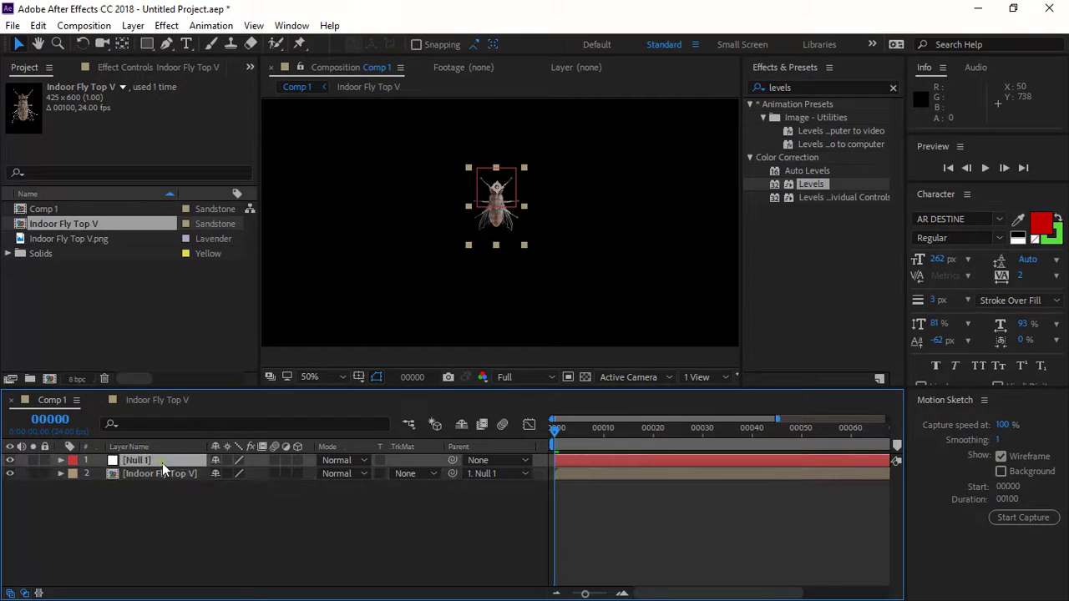
{"action": "key", "text": "p"}
{"action": "left_click_drag", "start_coordinate": [242, 473], "coordinate": [267, 473]}
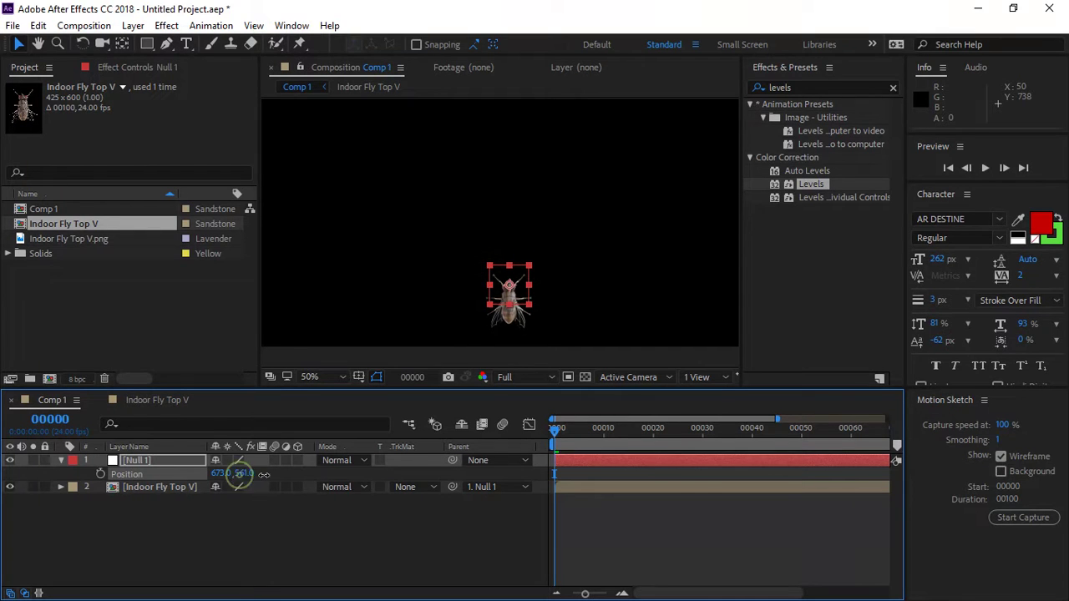
{"action": "mouse_move", "coordinate": [513, 294]}
{"action": "left_mouse_down"}
{"action": "mouse_move", "coordinate": [494, 317]}
{"action": "mouse_move", "coordinate": [491, 293]}
{"action": "mouse_move", "coordinate": [507, 298]}
{"action": "left_mouse_up"}
{"action": "left_click", "coordinate": [60, 460]}
{"action": "left_click", "coordinate": [146, 503]}
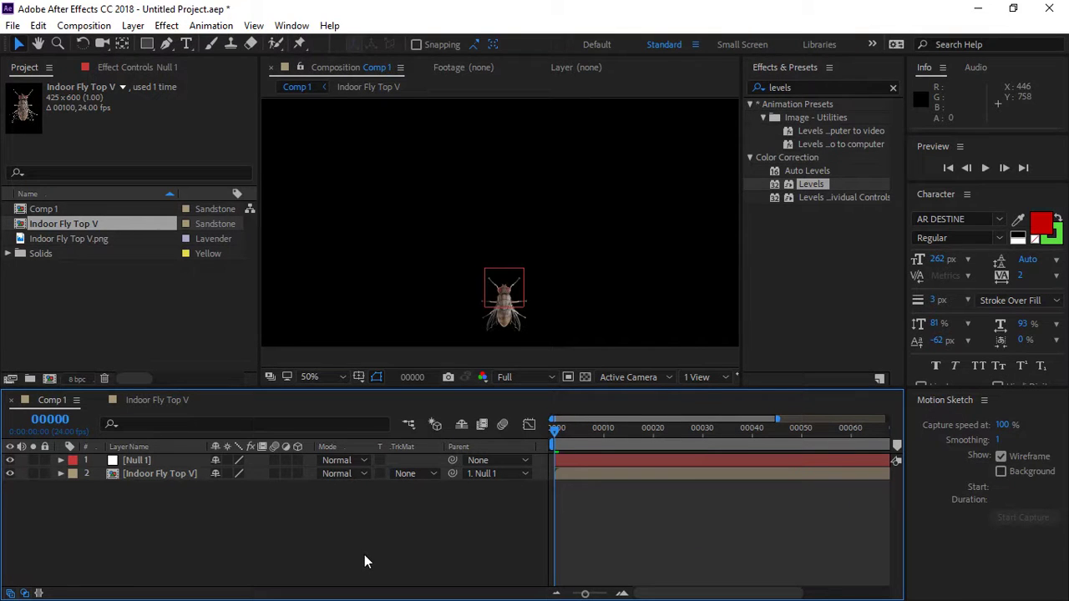
Step: Set the Indoor Fly Top V layer's parent to None, keeping Null 1 selected for motion capture
{"action": "key", "text": "comma"}
{"action": "key", "text": "comma"}
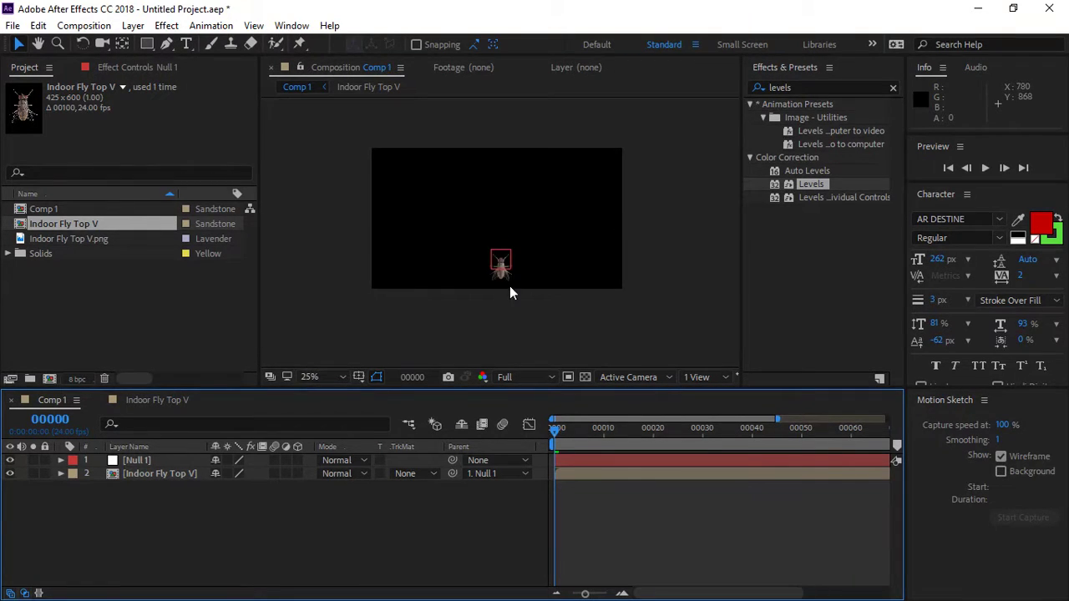
{"action": "key", "text": "slash"}
{"action": "scroll", "coordinate": [496, 272], "scroll_direction": "up", "scroll_amount": 1}
{"action": "scroll", "coordinate": [494, 267], "scroll_direction": "down", "scroll_amount": 3}
{"action": "scroll", "coordinate": [497, 275], "scroll_direction": "up", "scroll_amount": 1}
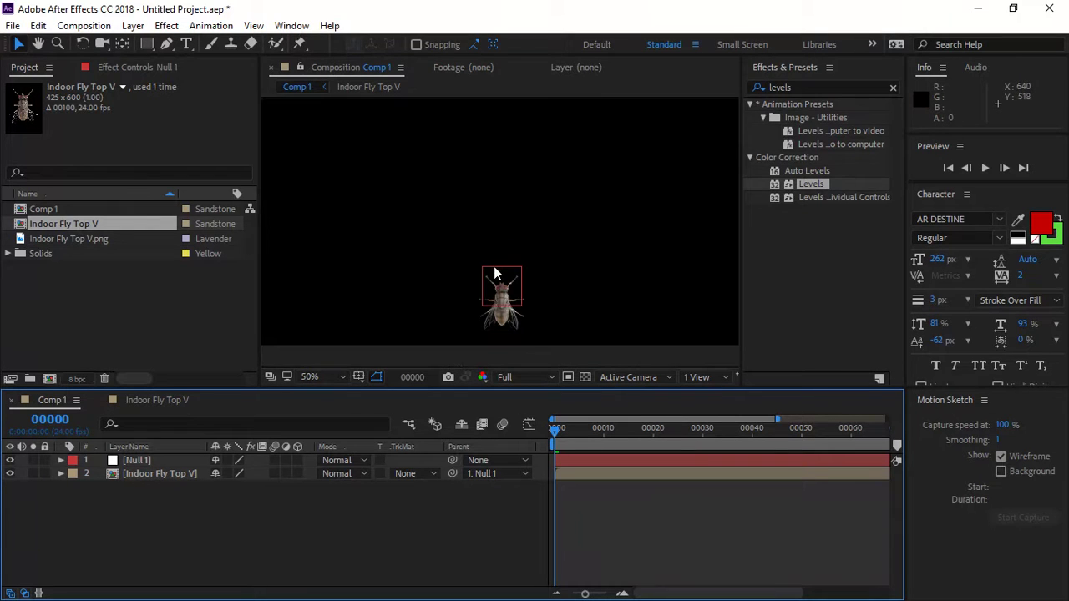
{"action": "scroll", "coordinate": [510, 255], "scroll_direction": "down", "scroll_amount": 1}
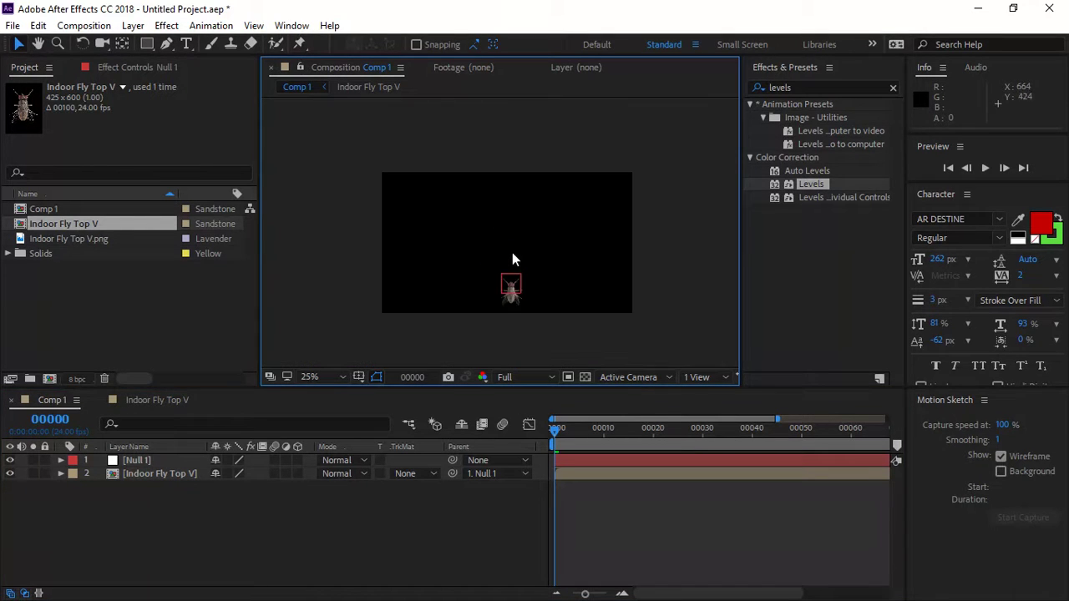
{"action": "left_click", "coordinate": [155, 461]}
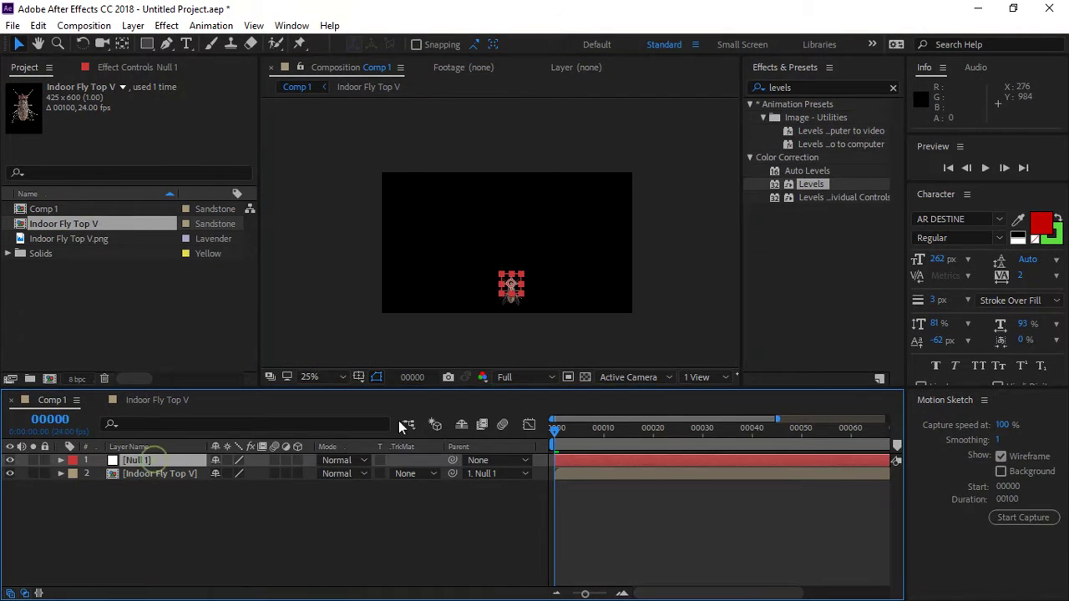
{"action": "left_click", "coordinate": [480, 473]}
{"action": "left_click", "coordinate": [522, 491]}
Step: Capture a winding Motion Sketch path for Null 1 from the lower center of the frame to beyond its upper-left corner
{"action": "left_click", "coordinate": [1019, 520]}
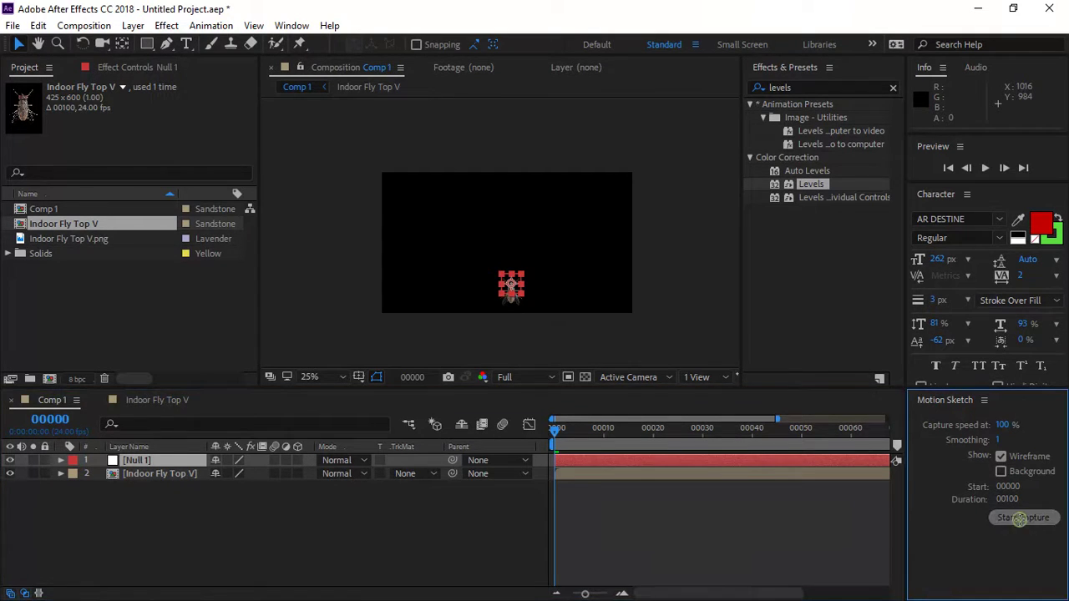
{"action": "mouse_move", "coordinate": [511, 286]}
{"action": "left_mouse_down"}
{"action": "mouse_move", "coordinate": [474, 245]}
{"action": "mouse_move", "coordinate": [443, 249]}
{"action": "mouse_move", "coordinate": [433, 171]}
{"action": "mouse_move", "coordinate": [380, 137]}
{"action": "left_mouse_up"}
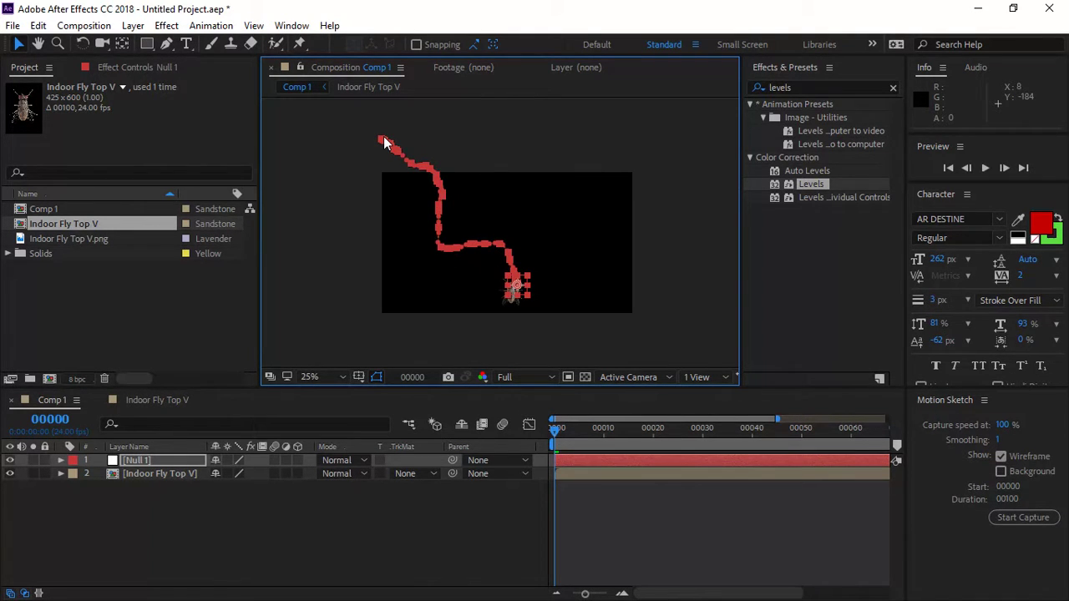
{"action": "left_click", "coordinate": [145, 522]}
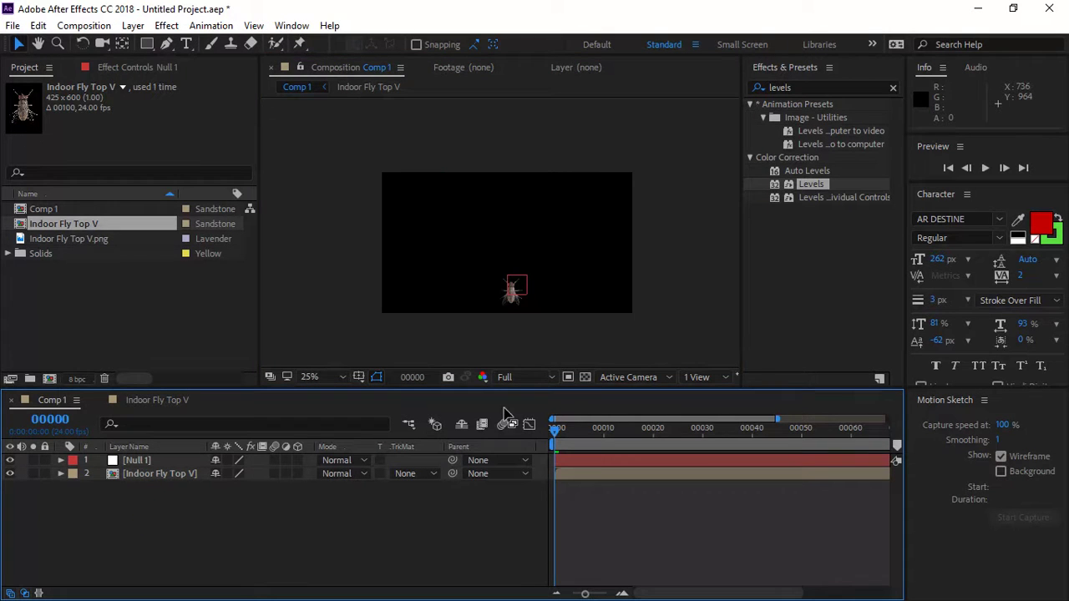
Step: Preview the null's sketched movement in Comp 1
{"action": "left_click_drag", "start_coordinate": [556, 430], "coordinate": [712, 433]}
{"action": "key", "text": "space"}
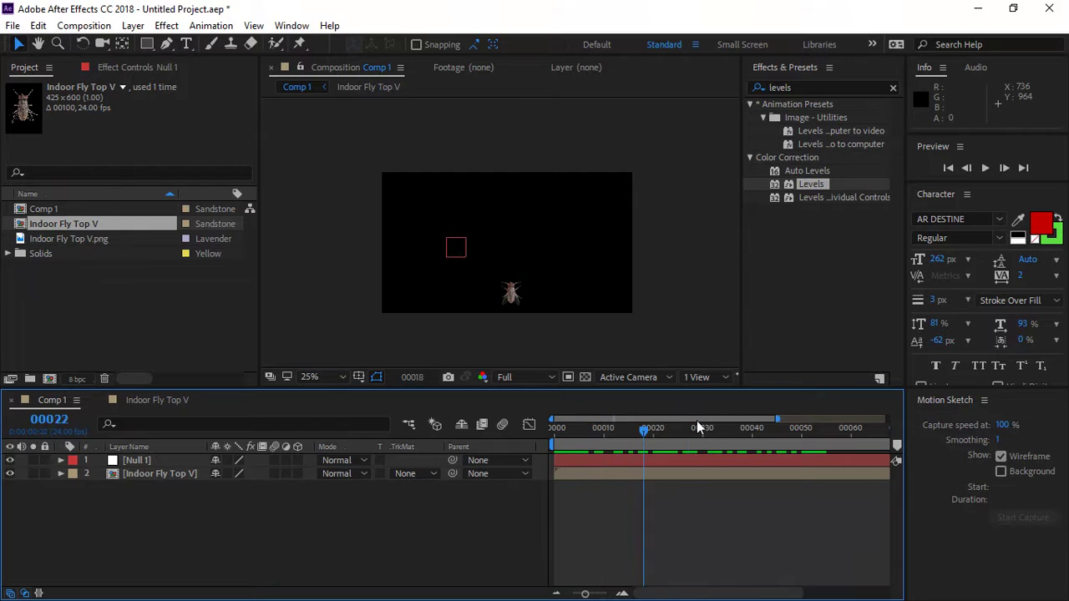
{"action": "key", "text": "space"}
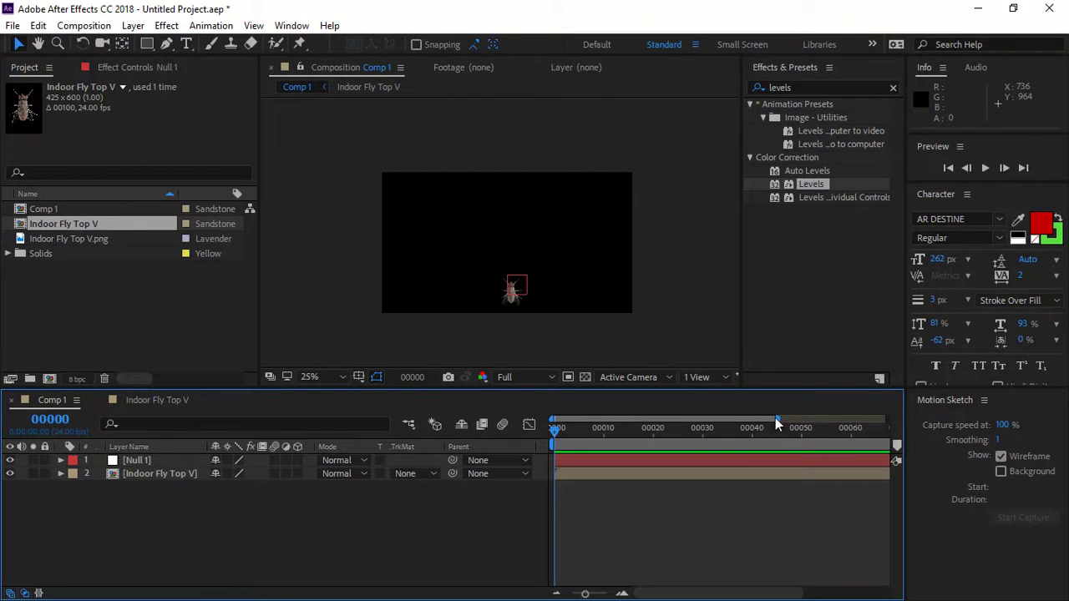
Step: Attach the Indoor Fly Top V layer to the motion-sketched Null 1 as its parent again at frame 0
{"action": "left_click_drag", "start_coordinate": [776, 419], "coordinate": [885, 420]}
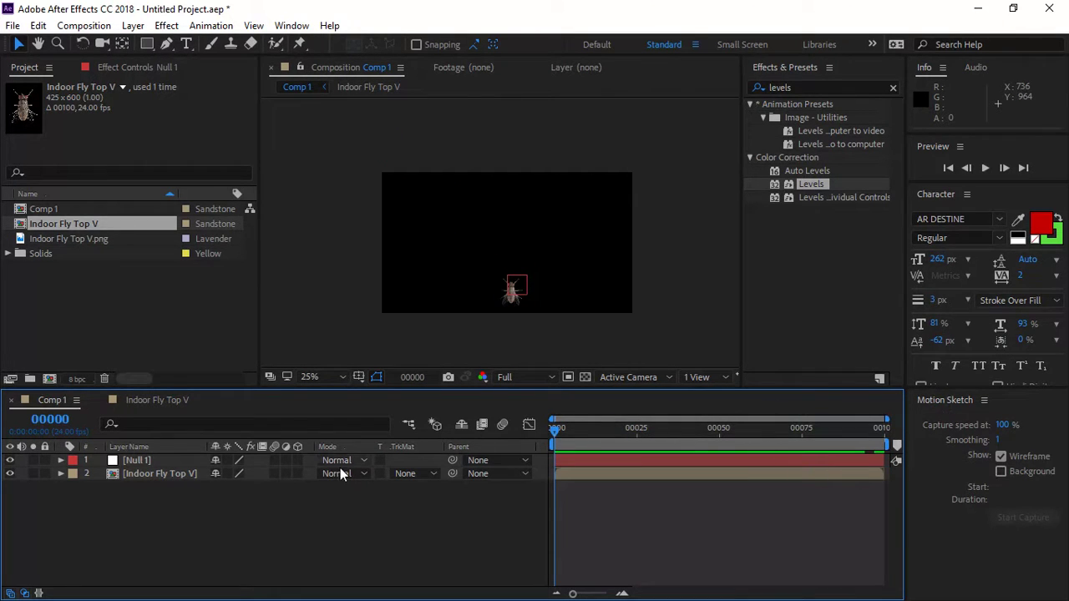
{"action": "left_click_drag", "start_coordinate": [452, 473], "coordinate": [201, 463]}
{"action": "left_click_drag", "start_coordinate": [557, 428], "coordinate": [542, 448]}
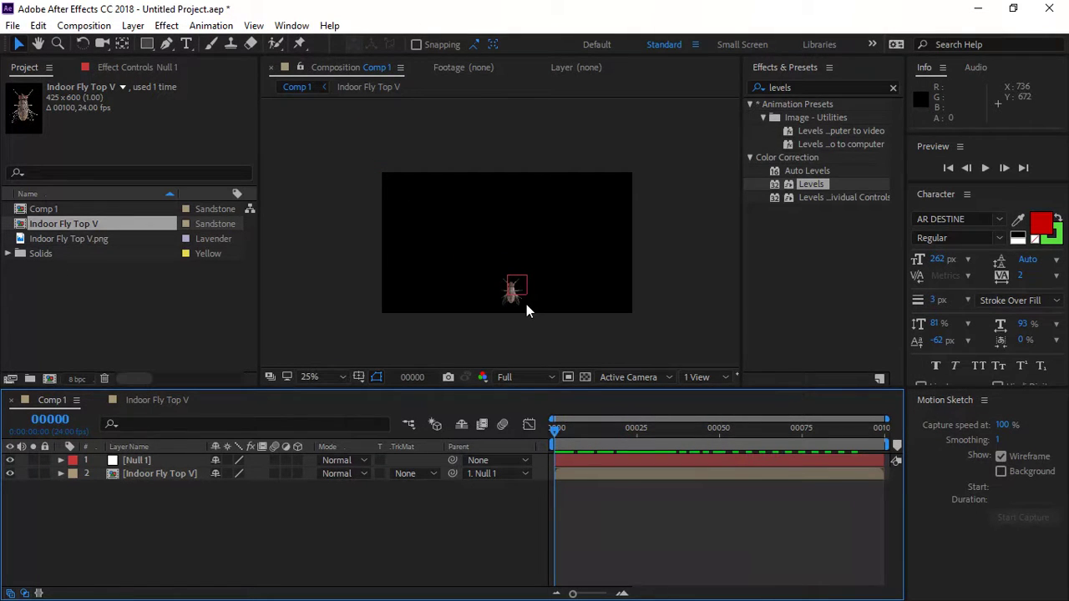